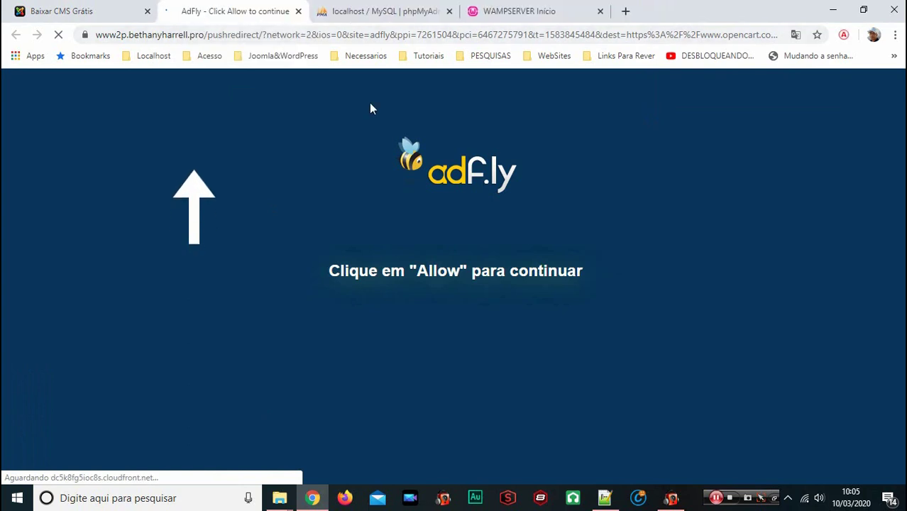
Block the site's notification prompt and save opencart-3.0.3.2.zip to the desktop
{"action": "left_click", "coordinate": [249, 111]}
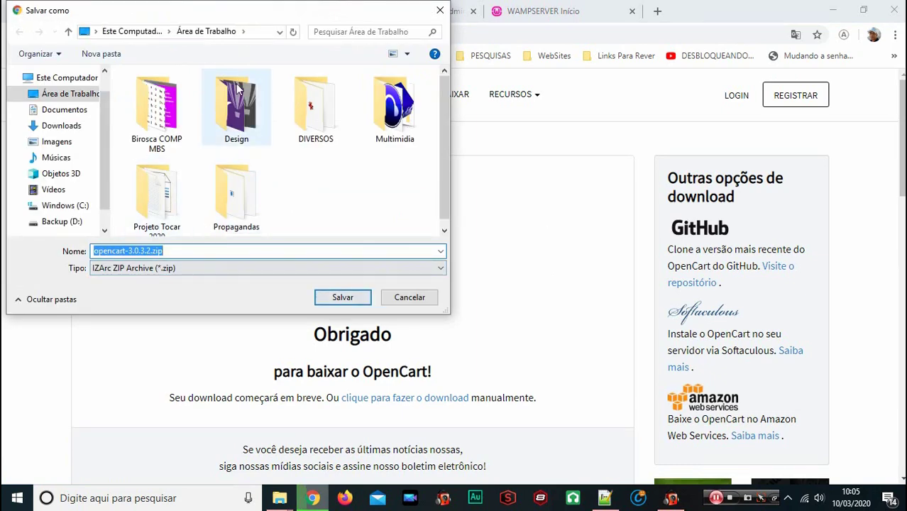
{"action": "left_click", "coordinate": [334, 299]}
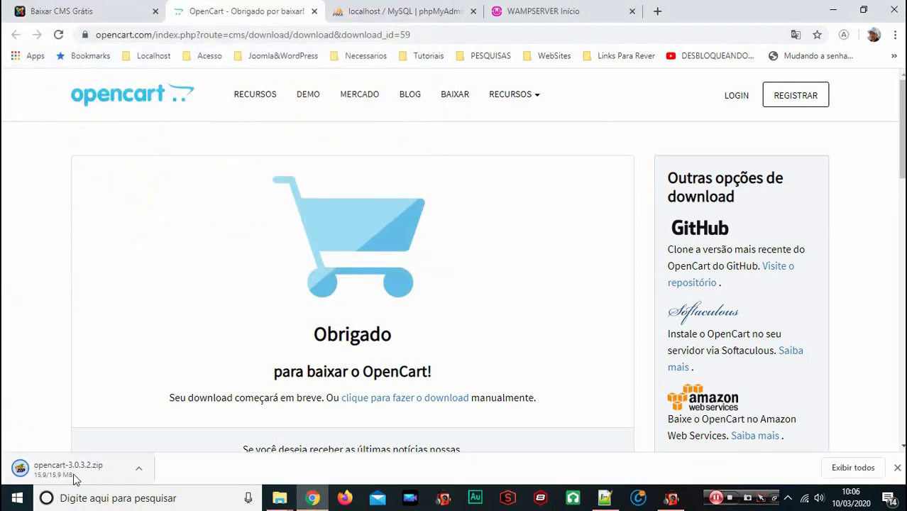
Create an empty database named lojavirtual in phpMyAdmin's Databases tab, then show the desktop
{"action": "left_click", "coordinate": [376, 14]}
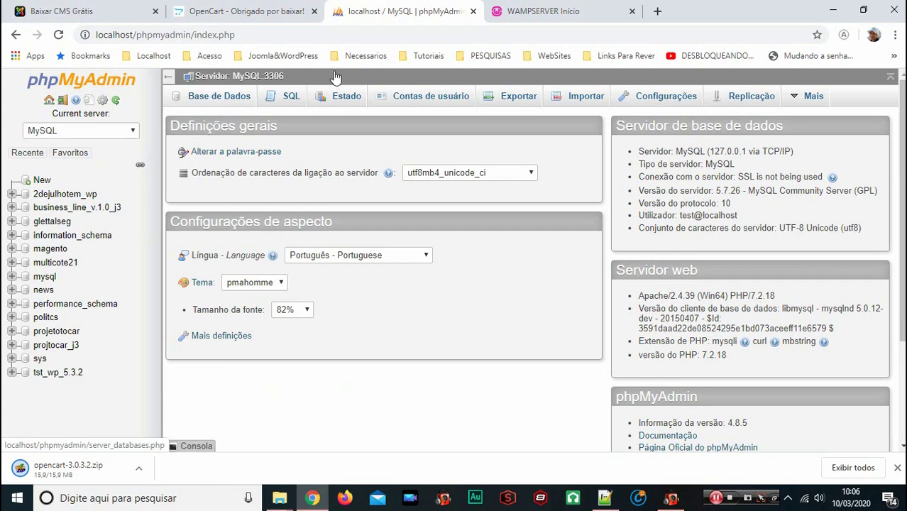
{"action": "left_click", "coordinate": [545, 14]}
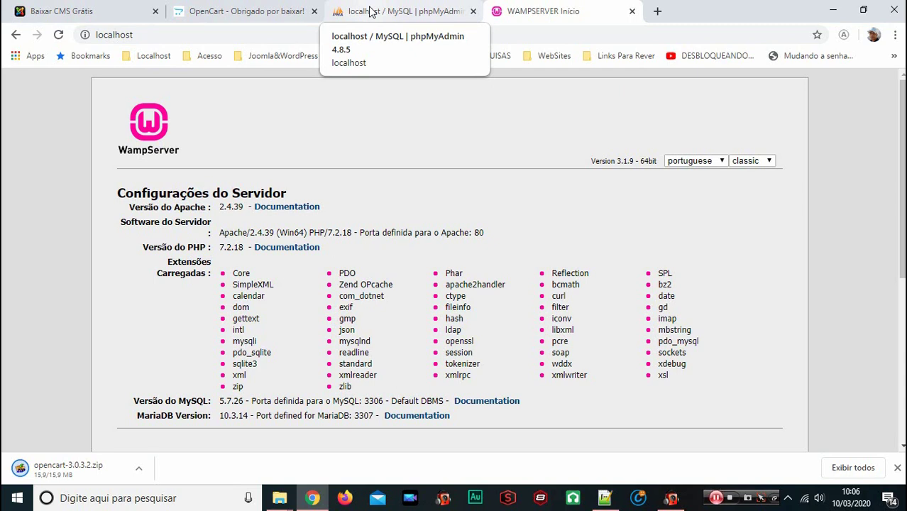
{"action": "left_click", "coordinate": [371, 12]}
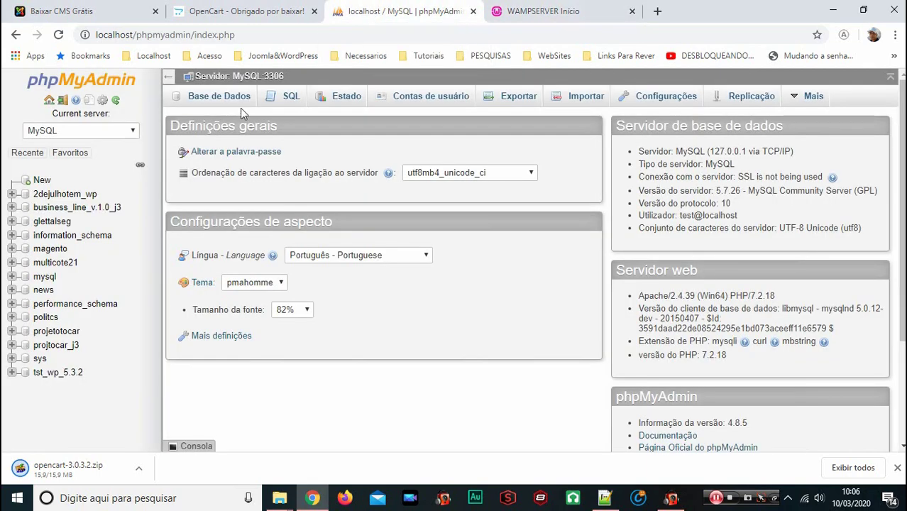
{"action": "left_click", "coordinate": [217, 104]}
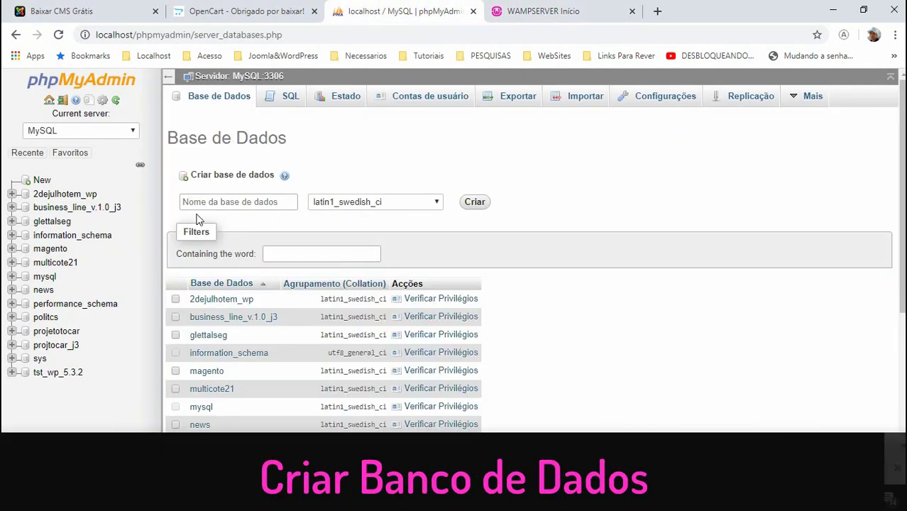
{"action": "left_click", "coordinate": [203, 202]}
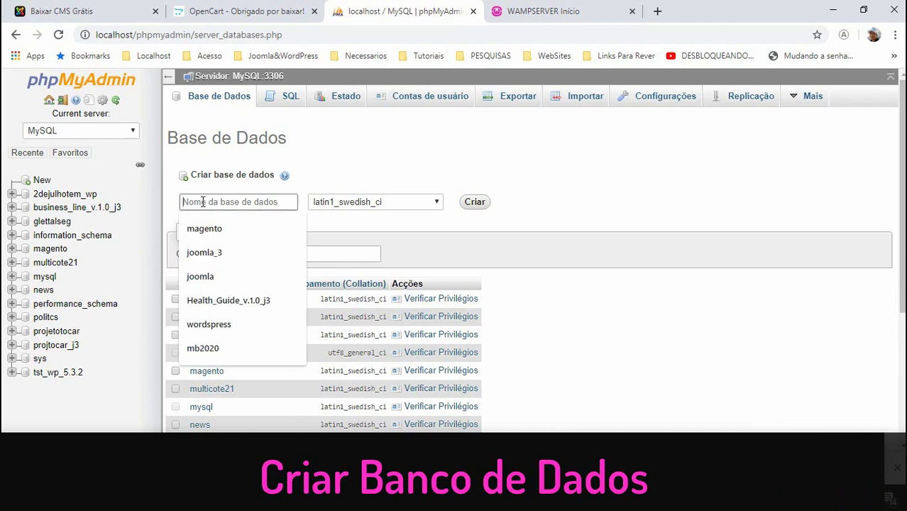
{"action": "type", "text": "lop"}
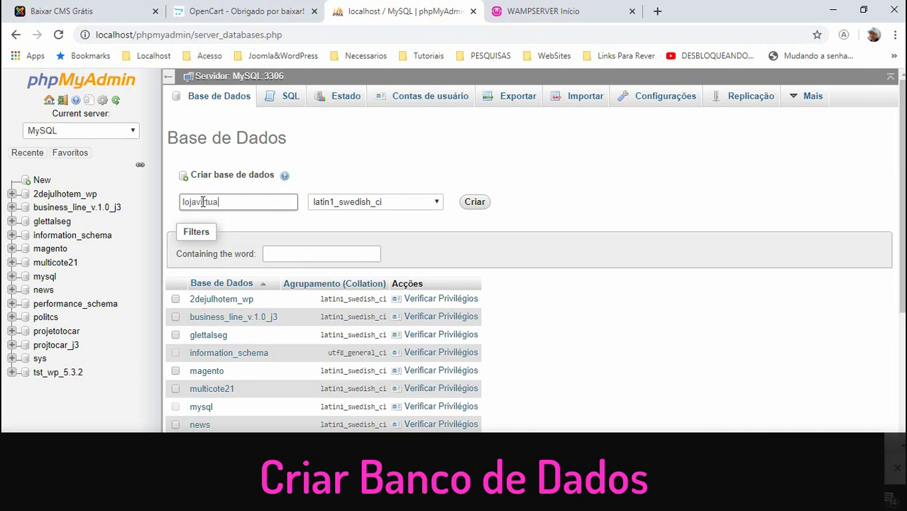
{"action": "left_click", "coordinate": [477, 203]}
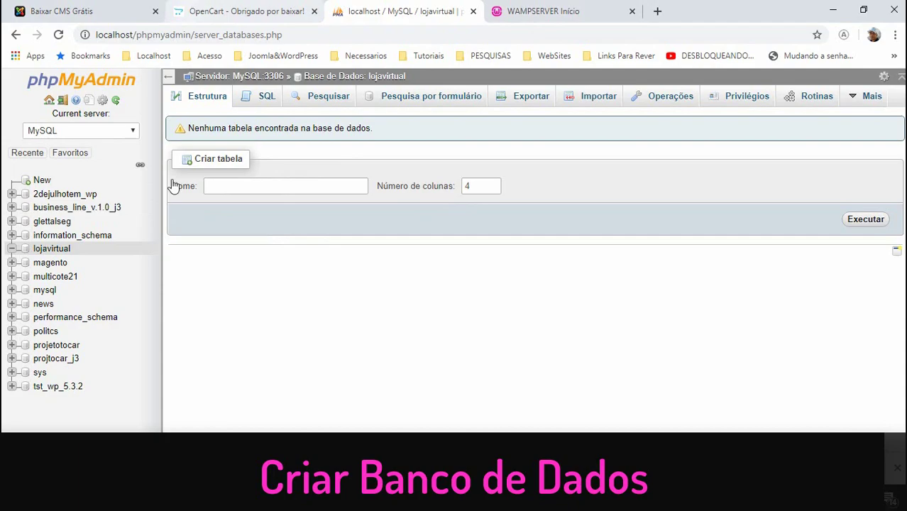
{"action": "key", "text": "super+d"}
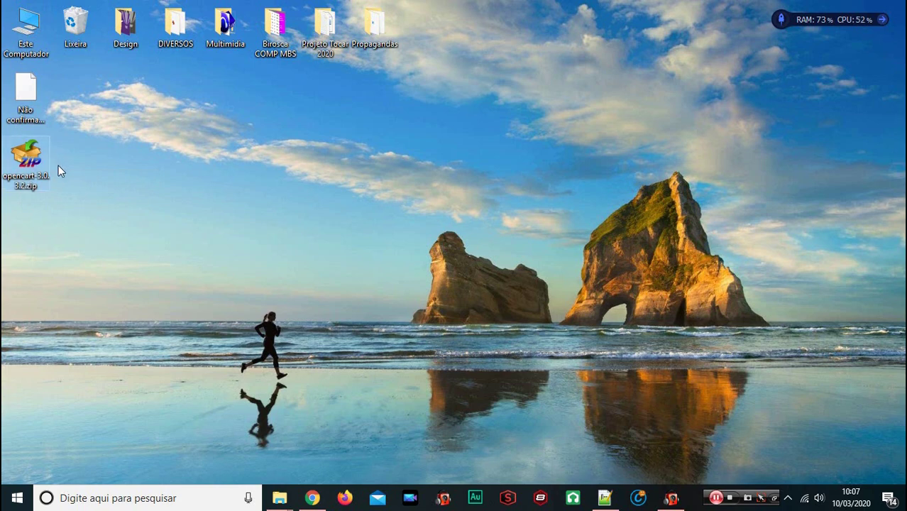
Paste the OpenCart zip into the www folder, opened from the WampServer tray menu
{"action": "left_click", "coordinate": [50, 168]}
{"action": "left_click", "coordinate": [787, 498]}
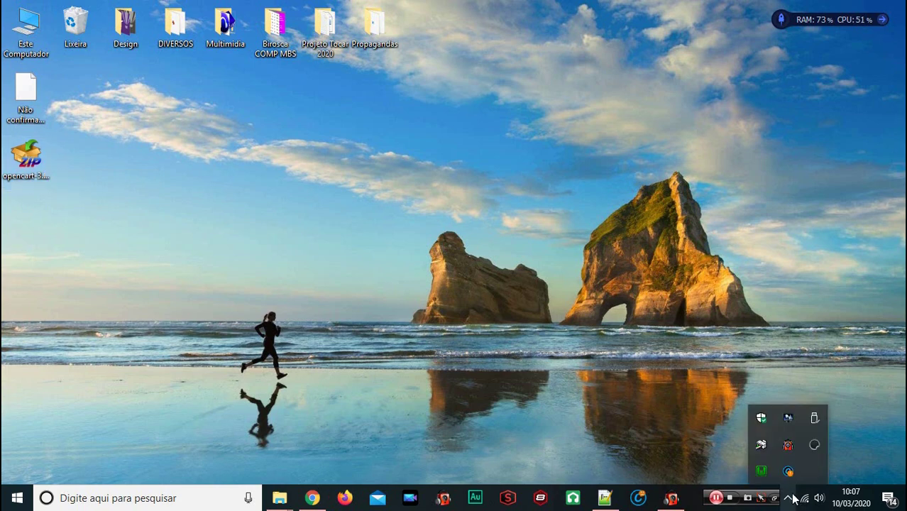
{"action": "left_click", "coordinate": [764, 472]}
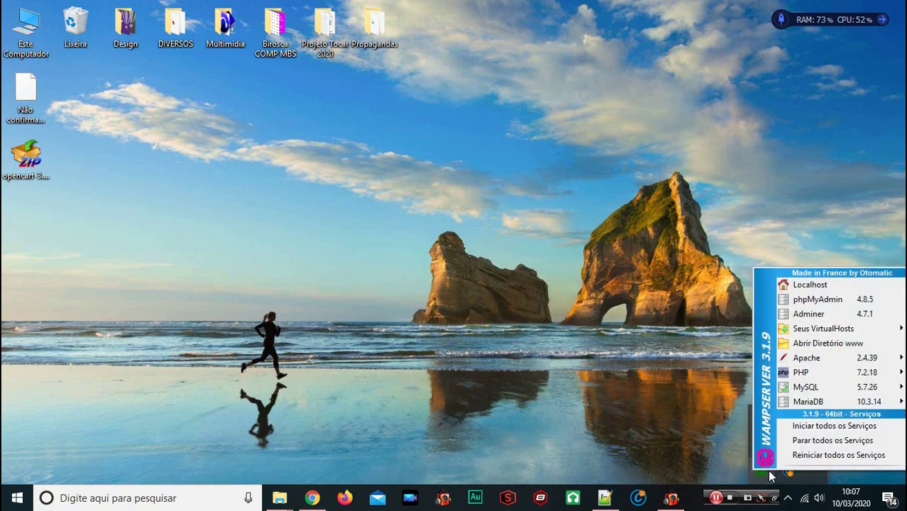
{"action": "left_click", "coordinate": [828, 344]}
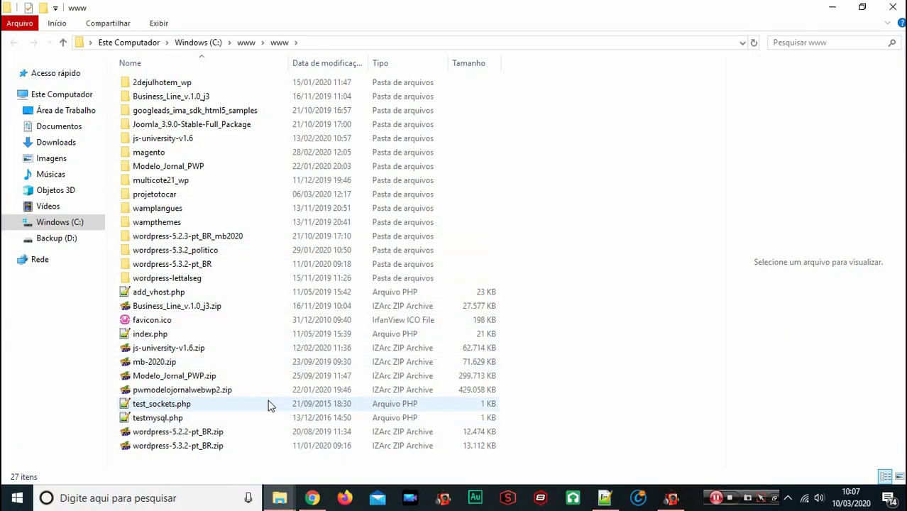
{"action": "key", "text": "ctrl+v"}
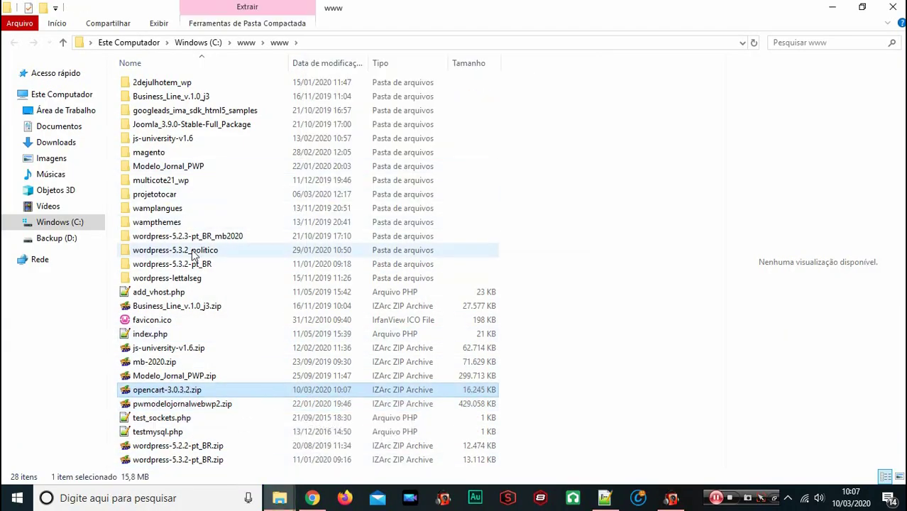
Extract opencart-3.0.3.2.zip with IZArc into an opencart-3.0.3.2 folder
{"action": "left_click", "coordinate": [136, 389]}
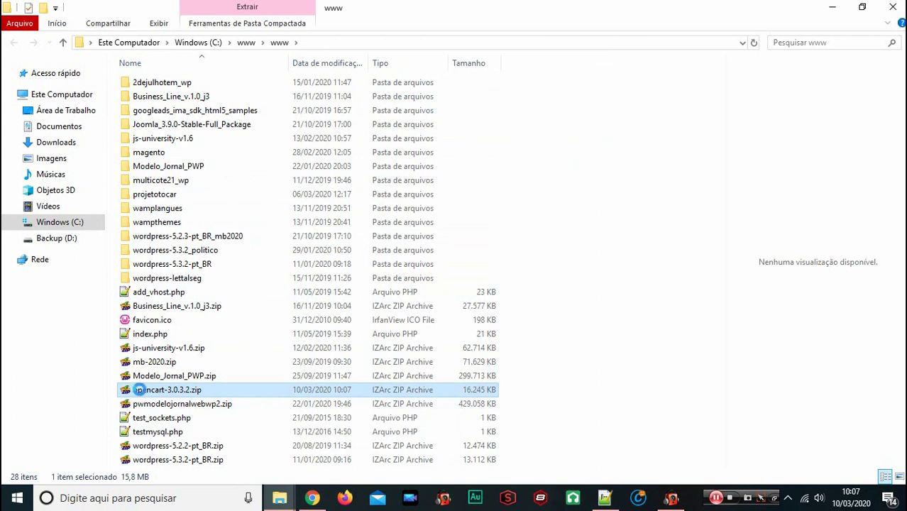
{"action": "right_click", "coordinate": [137, 389]}
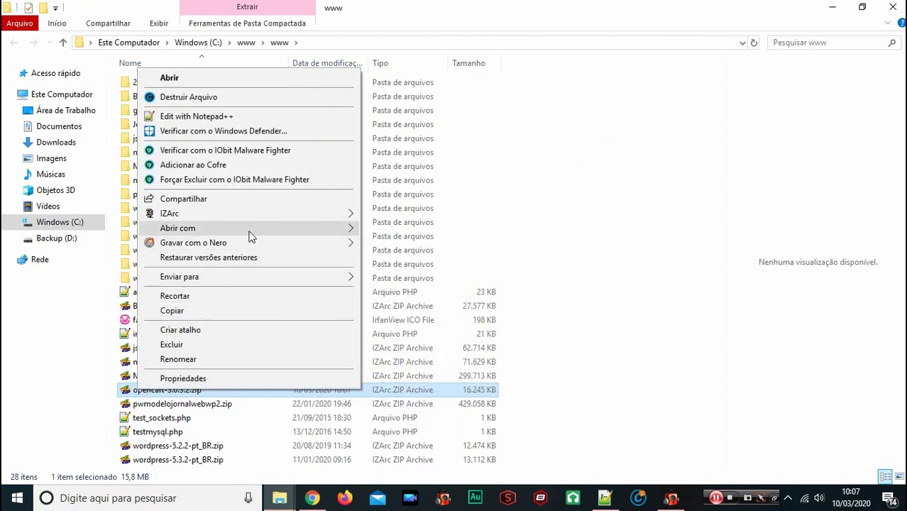
{"action": "mouse_move", "coordinate": [349, 220]}
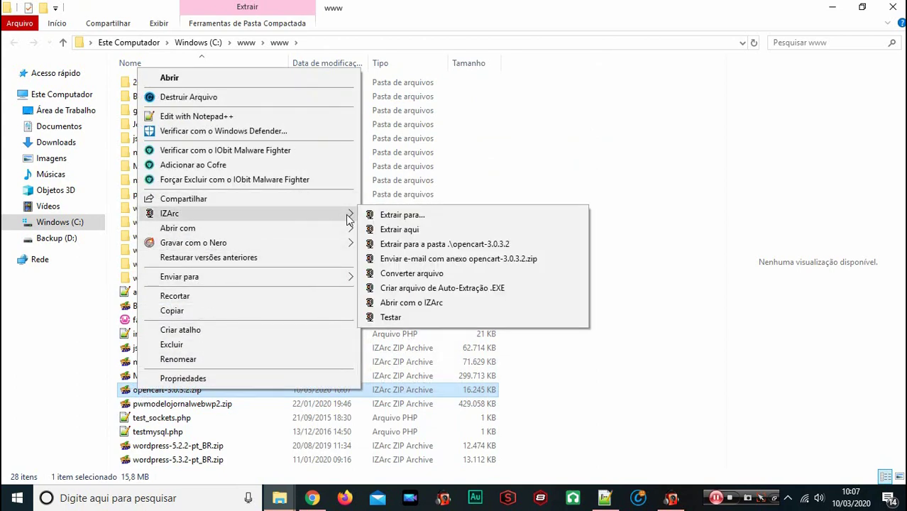
{"action": "left_click", "coordinate": [442, 244]}
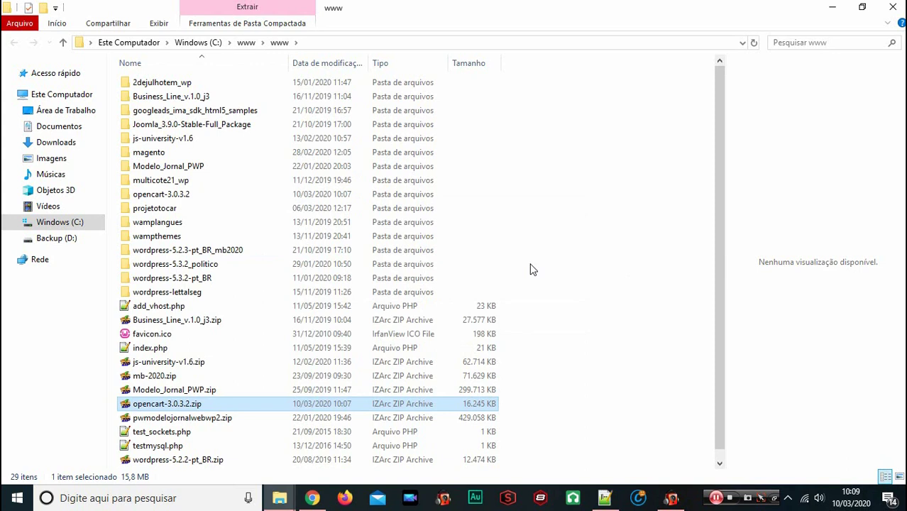
Keep the opencart-3.0.3.2 folder name, check its contents, then return to the desktop
{"action": "mouse_move", "coordinate": [234, 195]}
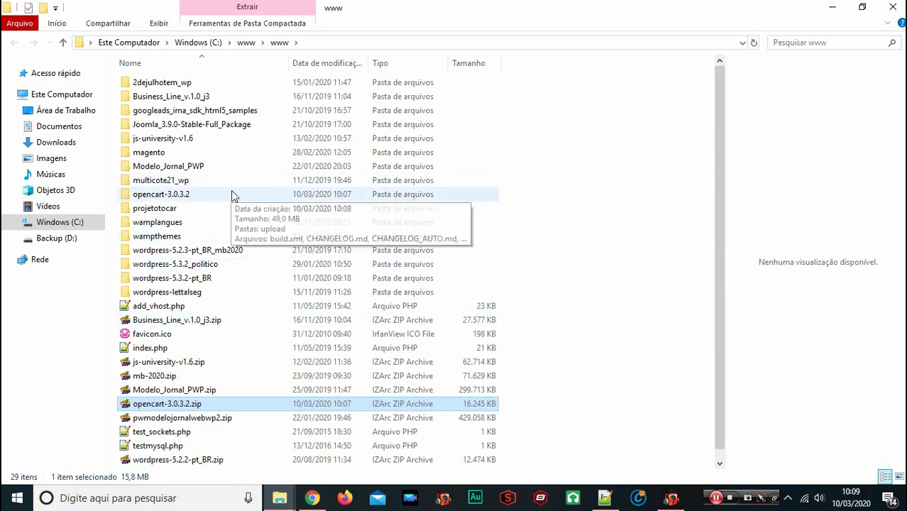
{"action": "left_click", "coordinate": [191, 199]}
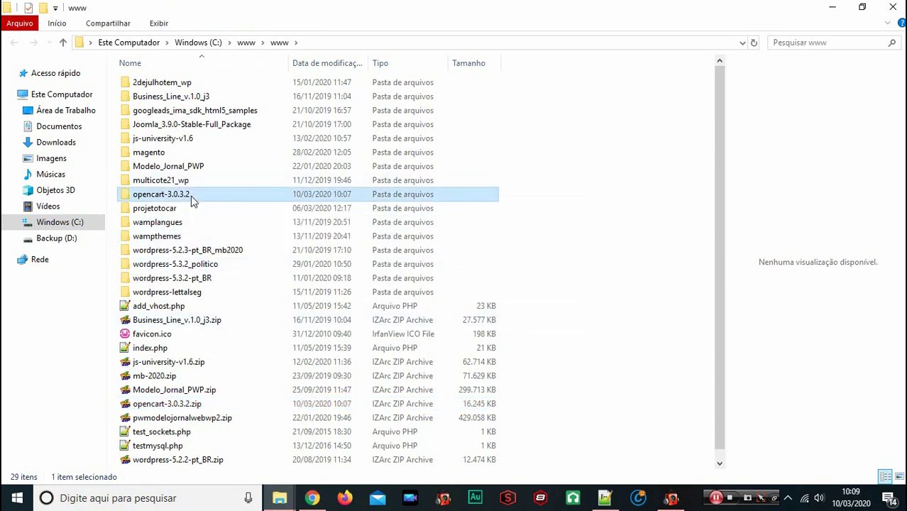
{"action": "left_click", "coordinate": [191, 195]}
{"action": "key", "text": "ctrl+c"}
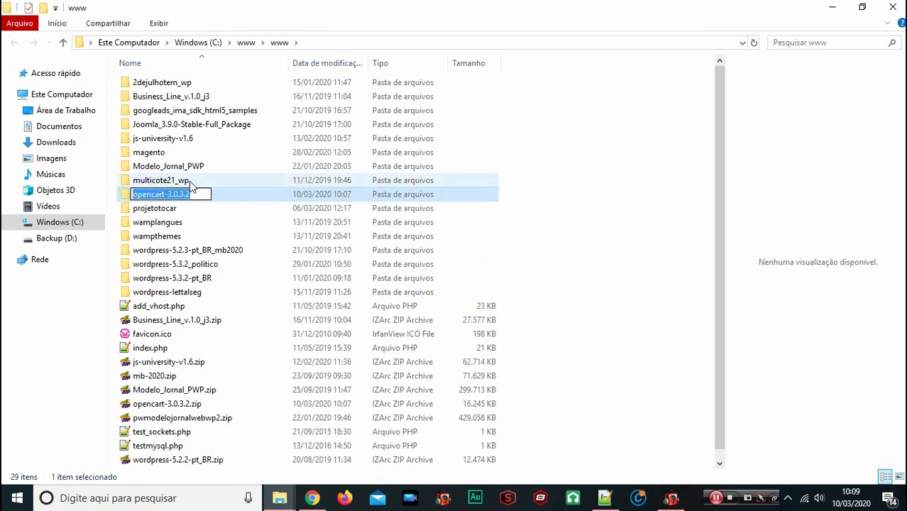
{"action": "key", "text": "Escape"}
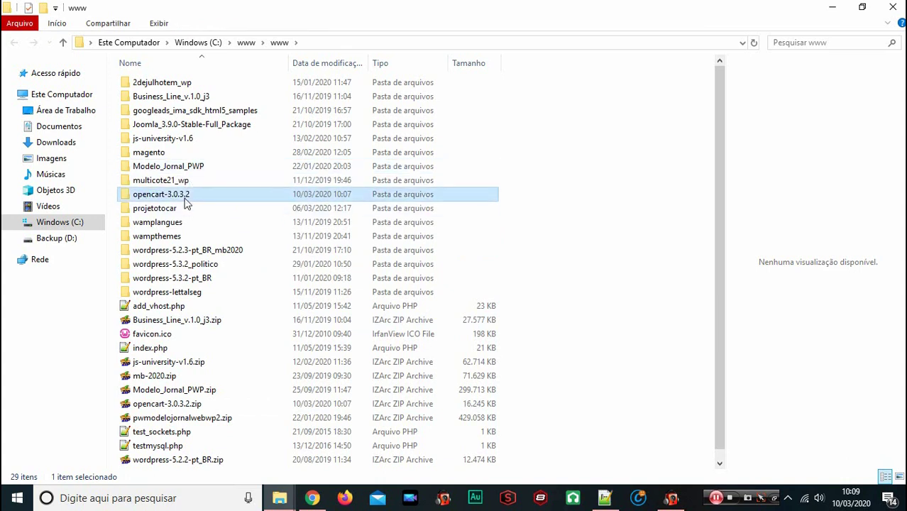
{"action": "double_click", "coordinate": [184, 198]}
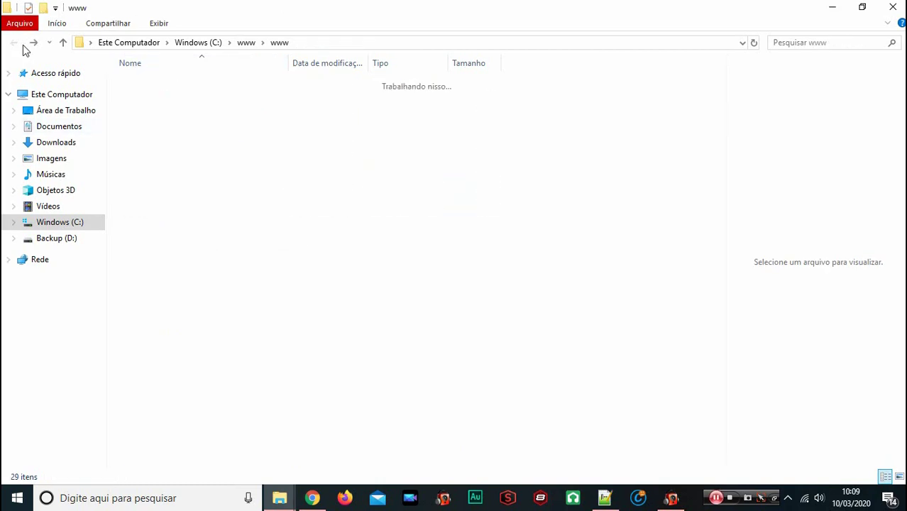
{"action": "left_click", "coordinate": [15, 43]}
{"action": "left_click", "coordinate": [832, 7]}
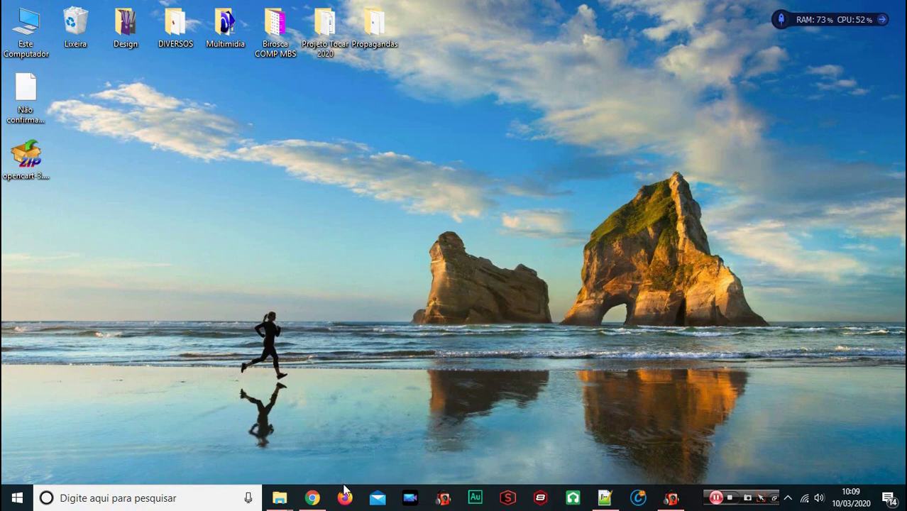
Close the download page and load localhost/opencart-3.0.3.2 in the WampServer tab
{"action": "left_click", "coordinate": [312, 498]}
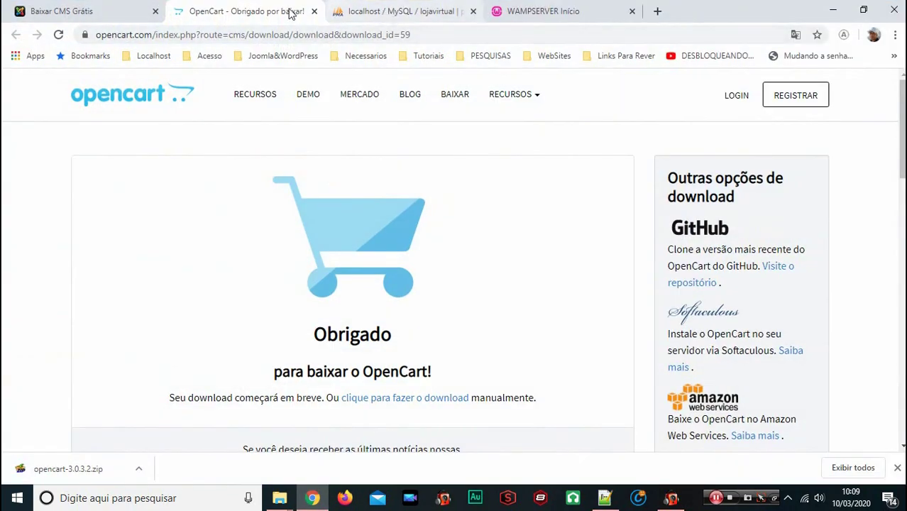
{"action": "left_click", "coordinate": [313, 11]}
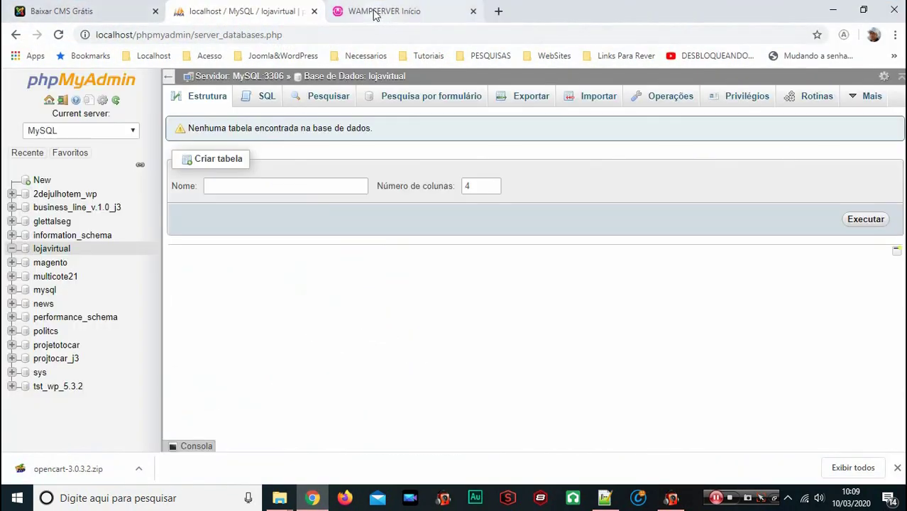
{"action": "left_click", "coordinate": [376, 12]}
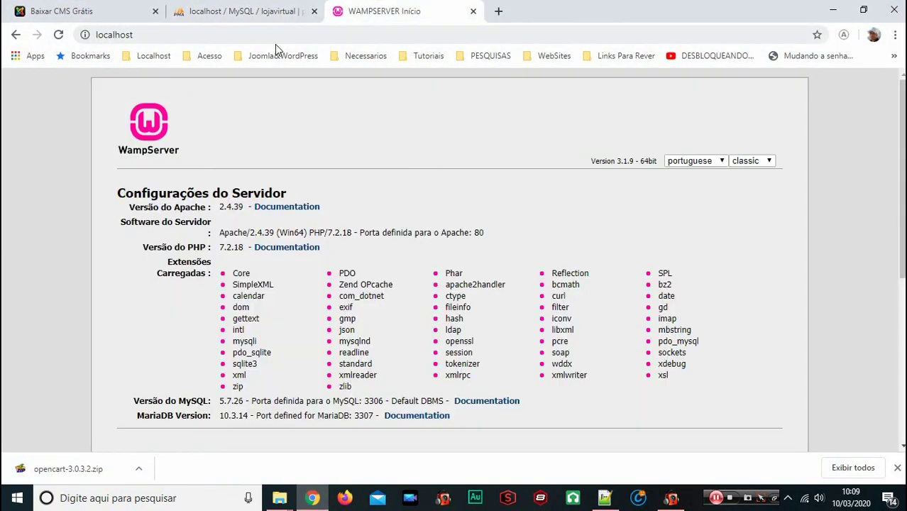
{"action": "left_click", "coordinate": [203, 40]}
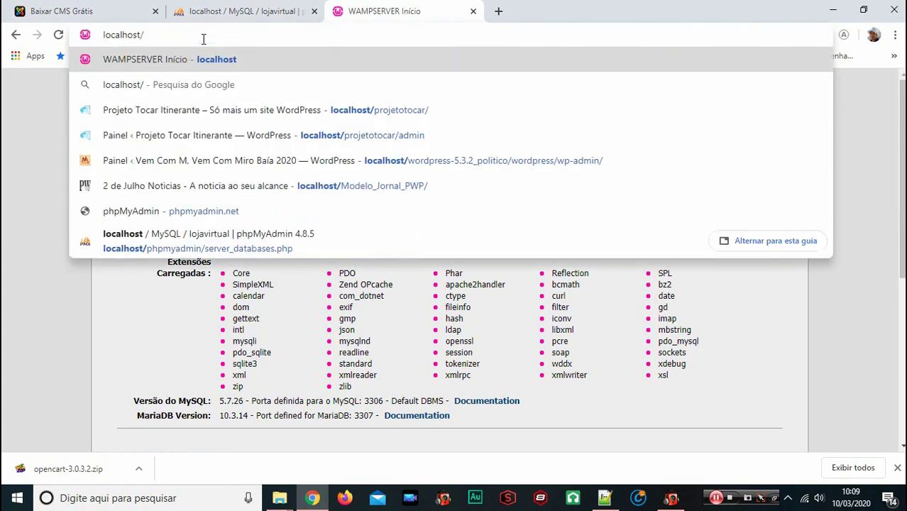
{"action": "key", "text": "ctrl+v"}
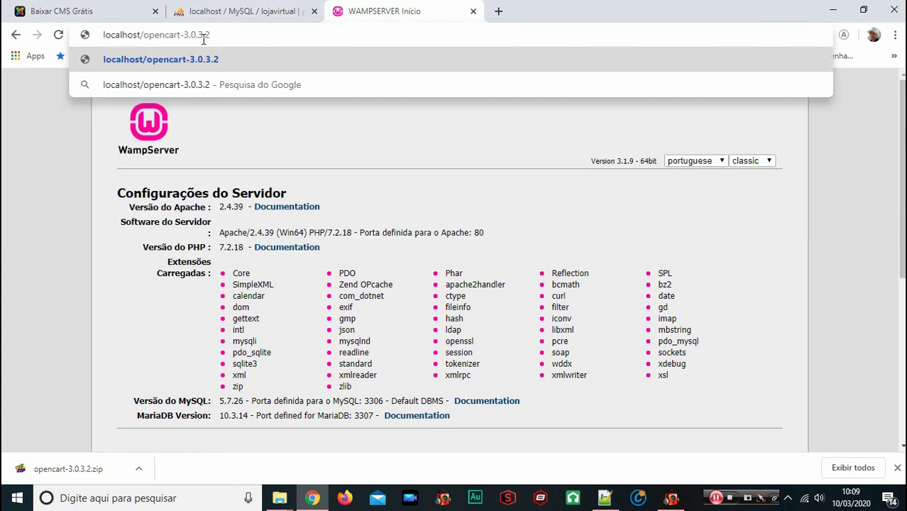
{"action": "key", "text": "Return"}
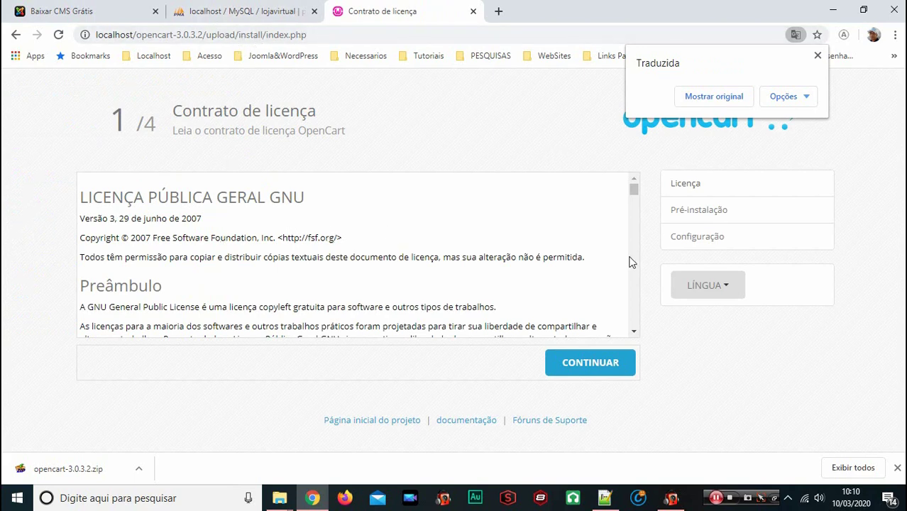
Show the licence page in original English, leave the language unchanged, and continue to Pre-Installation
{"action": "left_click", "coordinate": [715, 97]}
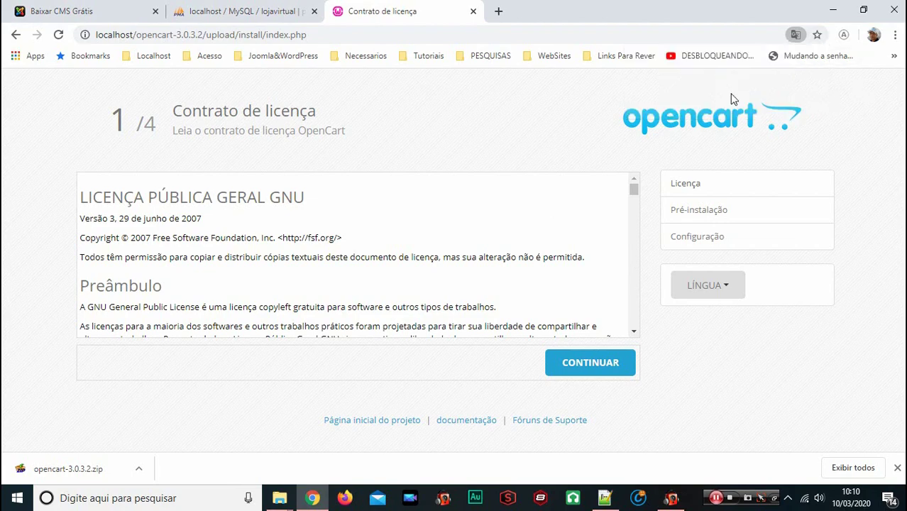
{"action": "left_click", "coordinate": [719, 292]}
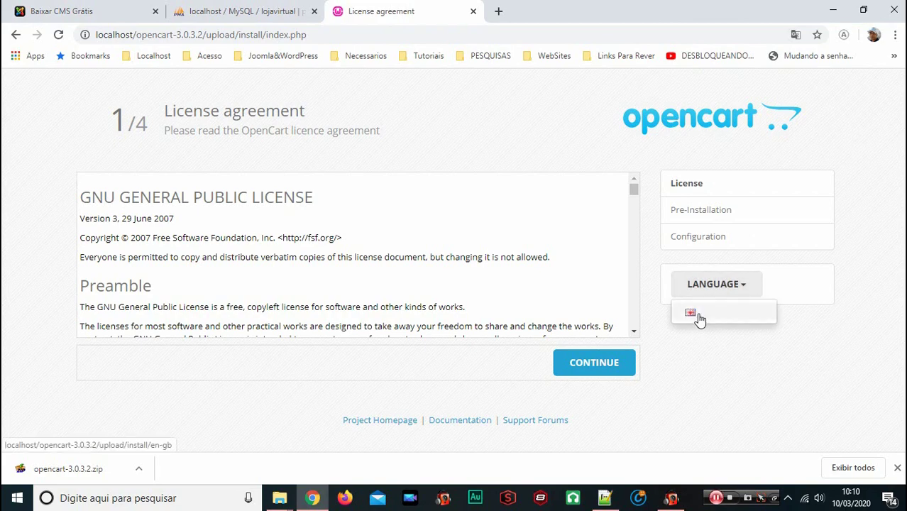
{"action": "left_click", "coordinate": [699, 242]}
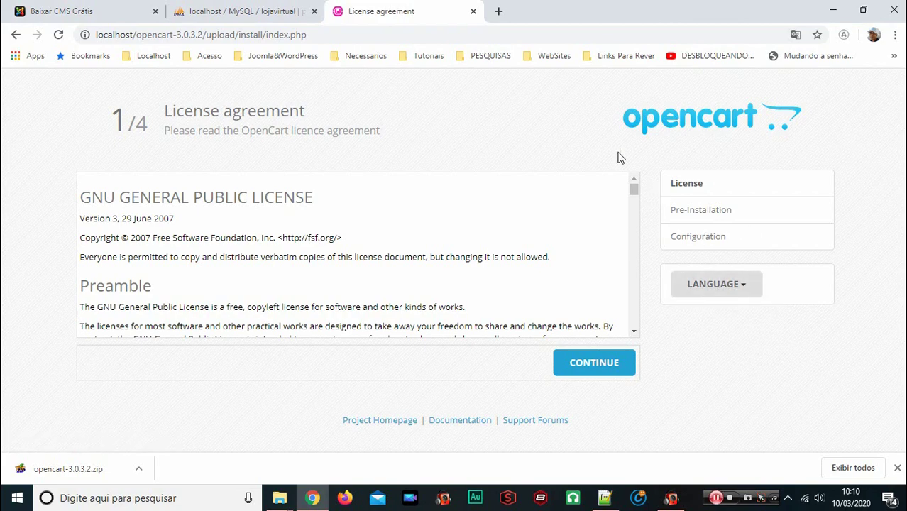
{"action": "left_click", "coordinate": [594, 365]}
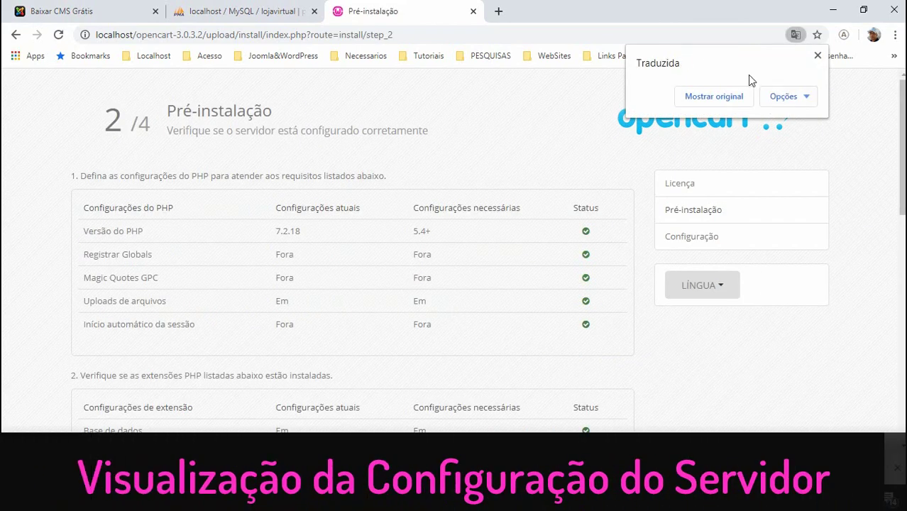
Show the Pre-Installation page in English, review the requirement tables, and try to continue
{"action": "left_click", "coordinate": [708, 96]}
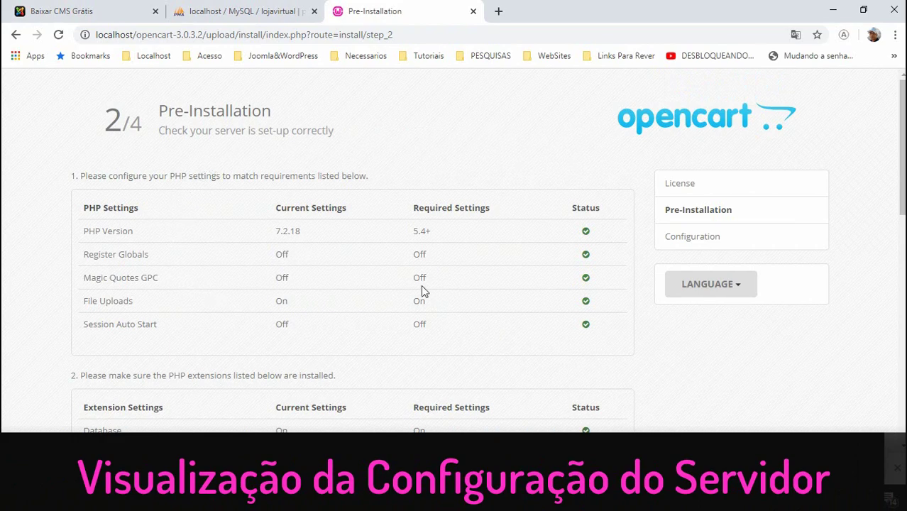
{"action": "scroll", "coordinate": [420, 291], "scroll_direction": "down", "scroll_amount": 5}
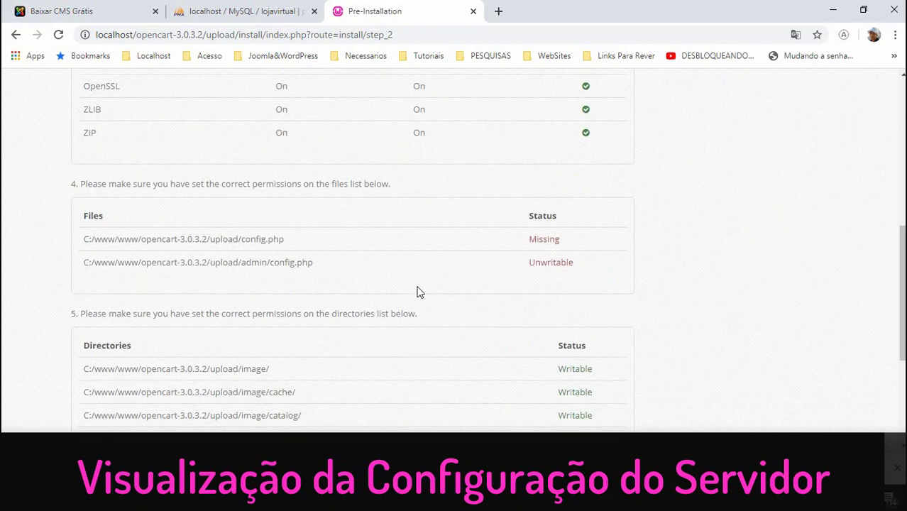
{"action": "scroll", "coordinate": [418, 292], "scroll_direction": "down", "scroll_amount": 3}
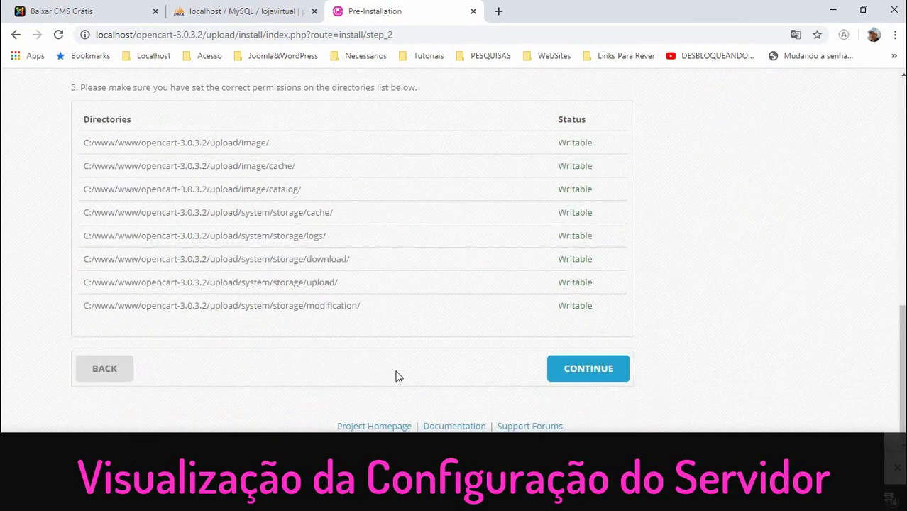
{"action": "left_click", "coordinate": [592, 375]}
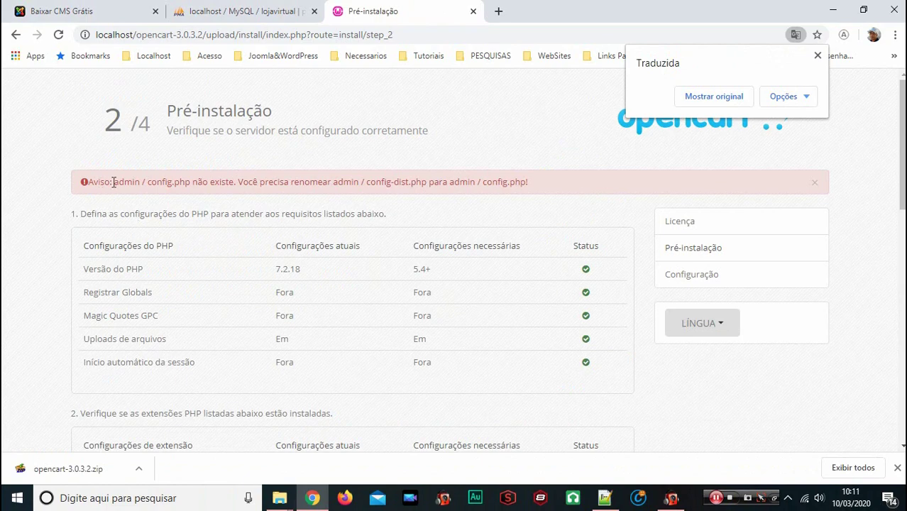
Read the warning that admin/config-dist.php must be renamed to config.php
{"action": "left_click_drag", "start_coordinate": [148, 182], "coordinate": [236, 183]}
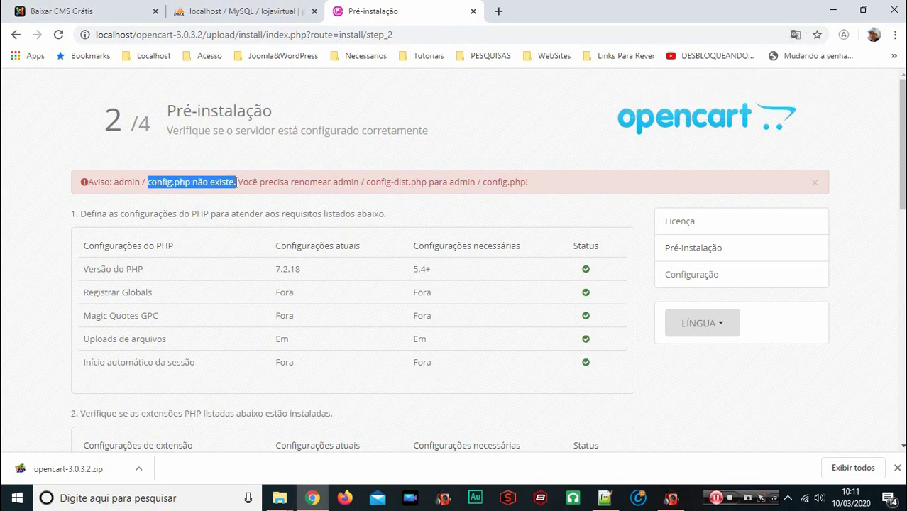
{"action": "left_click", "coordinate": [237, 183]}
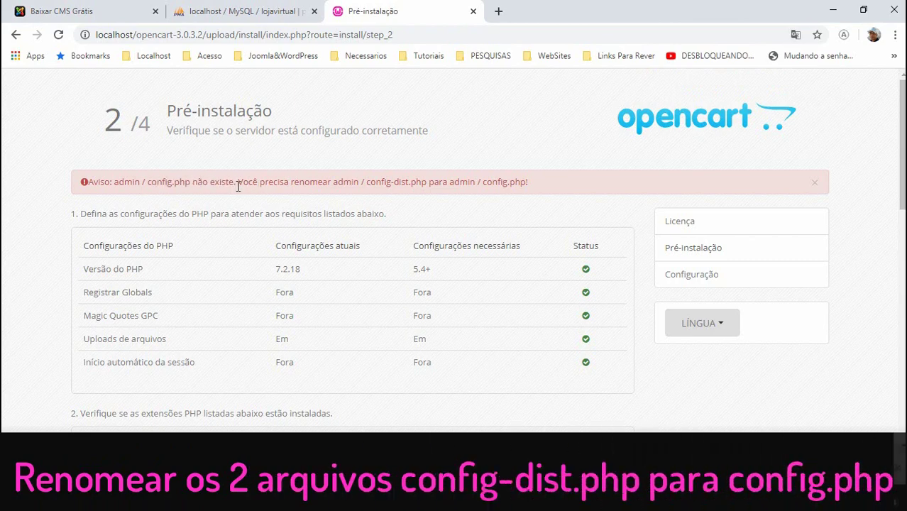
{"action": "left_click_drag", "start_coordinate": [240, 183], "coordinate": [537, 189]}
{"action": "left_click", "coordinate": [458, 183]}
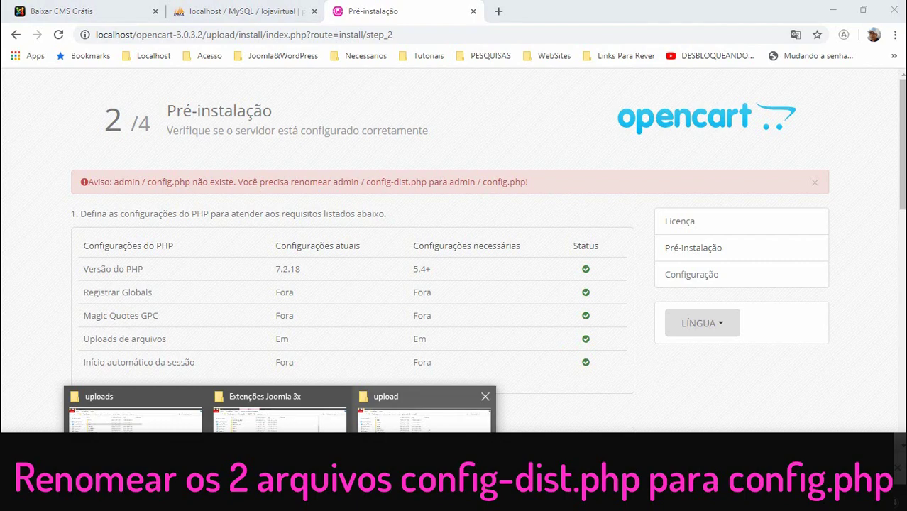
{"action": "left_click", "coordinate": [404, 408]}
In the upload/admin folder, rename config-dist.php to config.php
{"action": "double_click", "coordinate": [145, 83]}
{"action": "left_click", "coordinate": [170, 141]}
{"action": "left_click", "coordinate": [174, 140]}
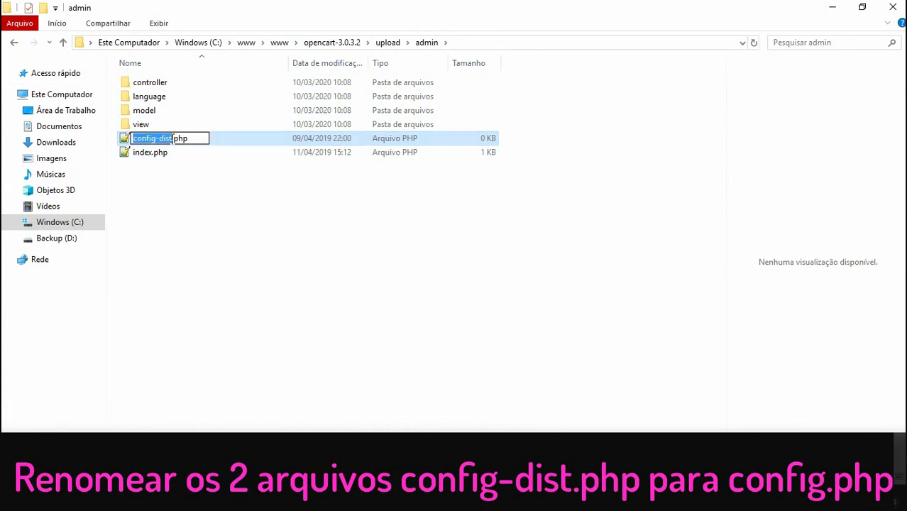
{"action": "key", "text": "Right"}
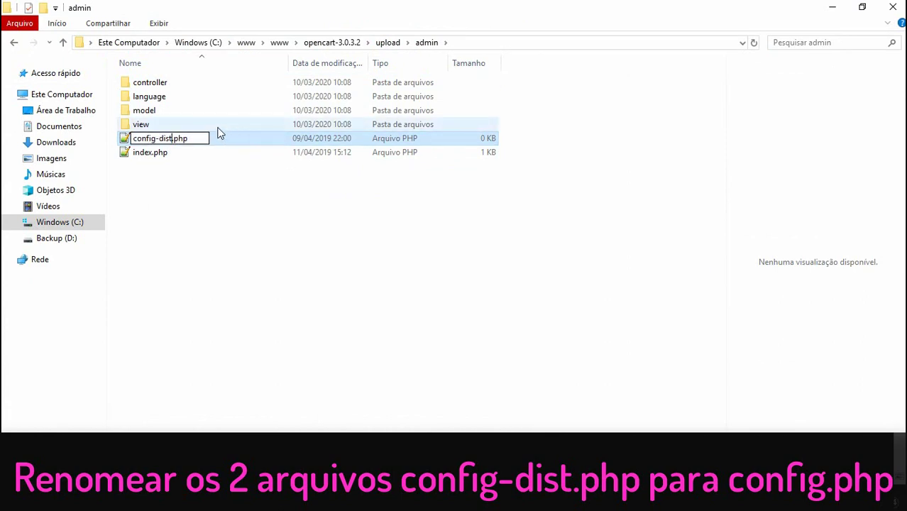
{"action": "key", "text": "BackSpace"}
{"action": "key", "text": "BackSpace"}
{"action": "key", "text": "BackSpace"}
{"action": "key", "text": "BackSpace"}
{"action": "key", "text": "BackSpace"}
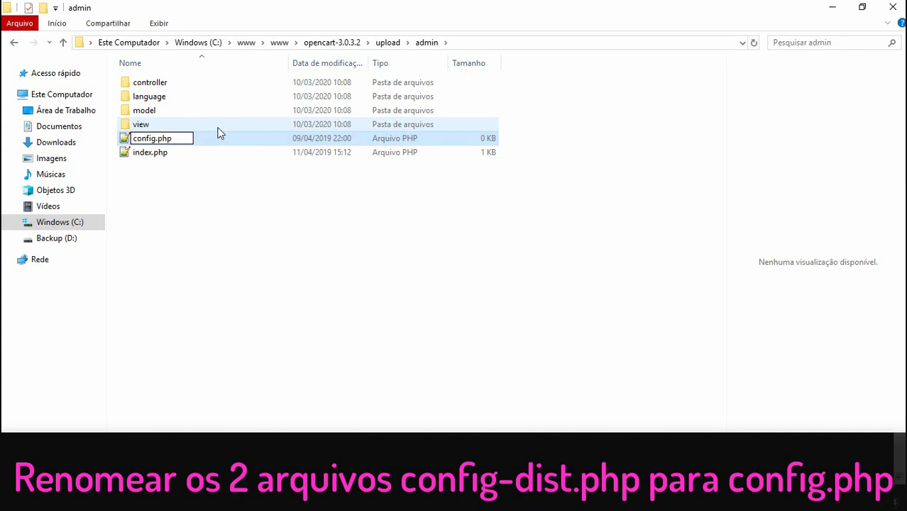
{"action": "key", "text": "Return"}
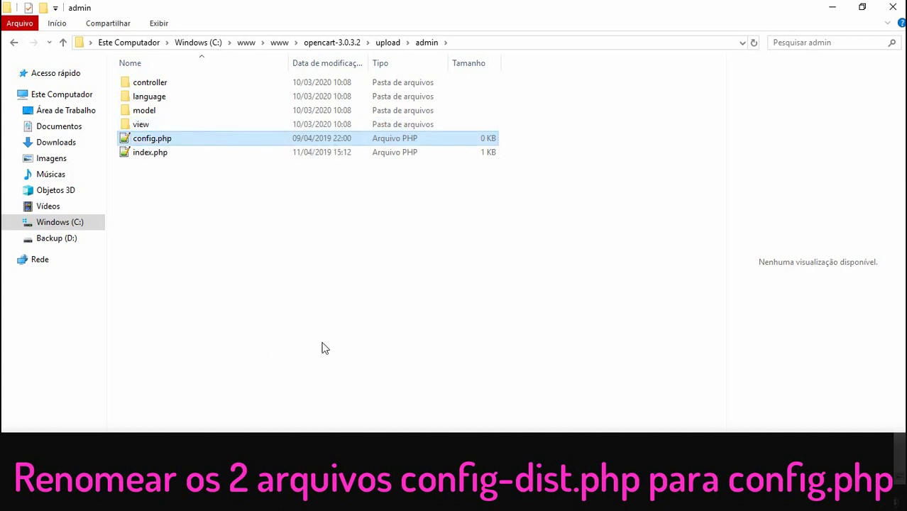
Glance at the installer, then move from the admin folder up to the upload folder
{"action": "left_click", "coordinate": [313, 496]}
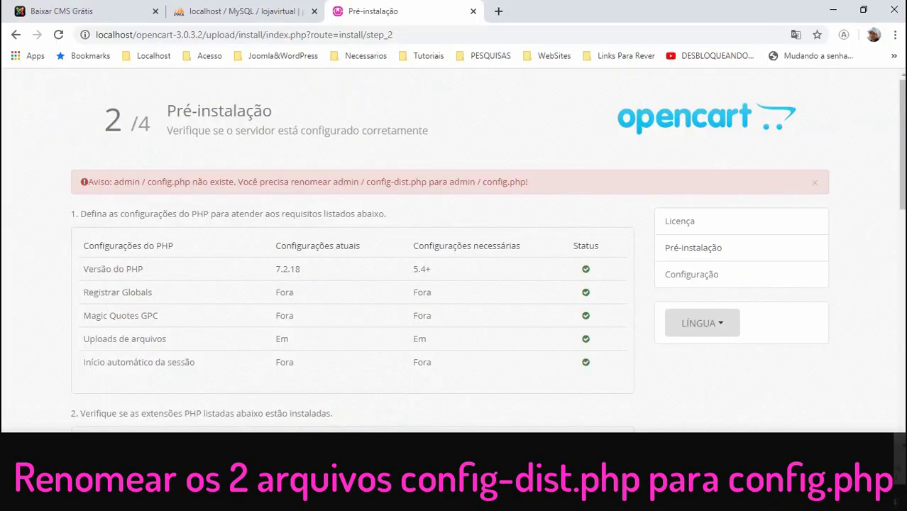
{"action": "scroll", "coordinate": [227, 293], "scroll_direction": "down", "scroll_amount": 5}
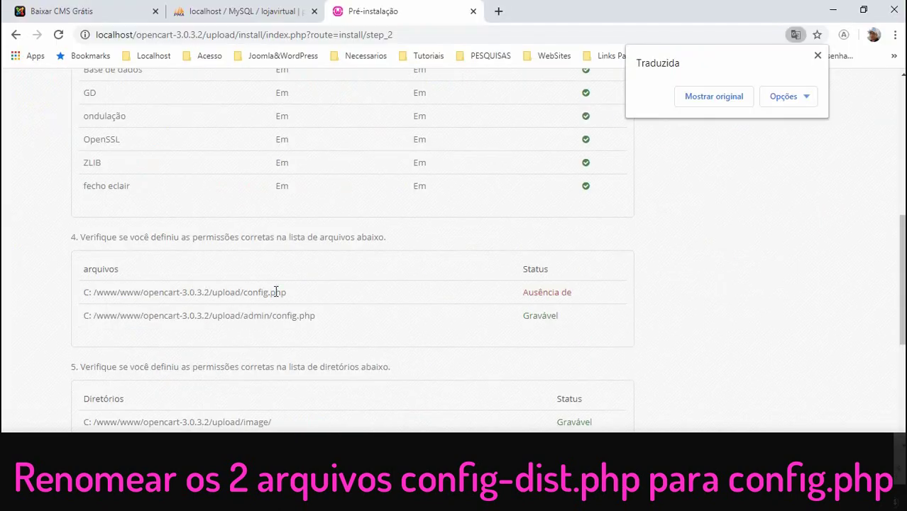
{"action": "mouse_move", "coordinate": [319, 497]}
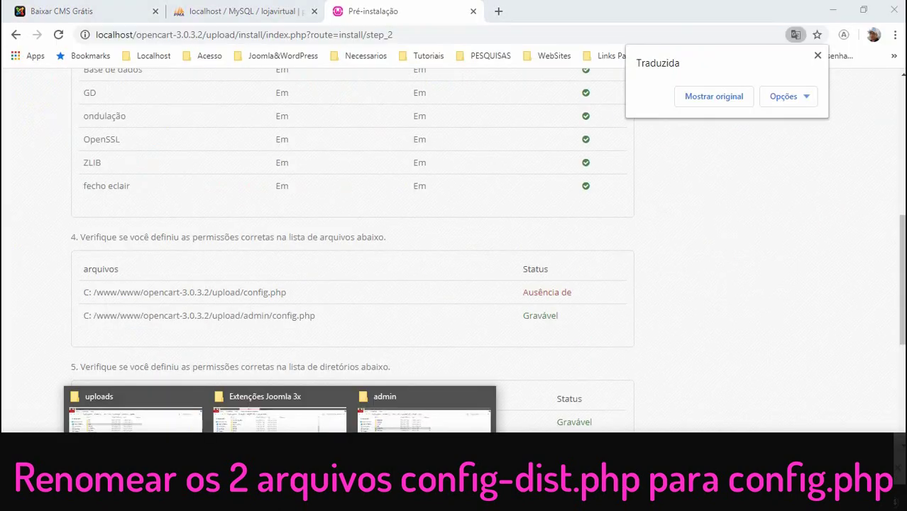
{"action": "left_click", "coordinate": [500, 411]}
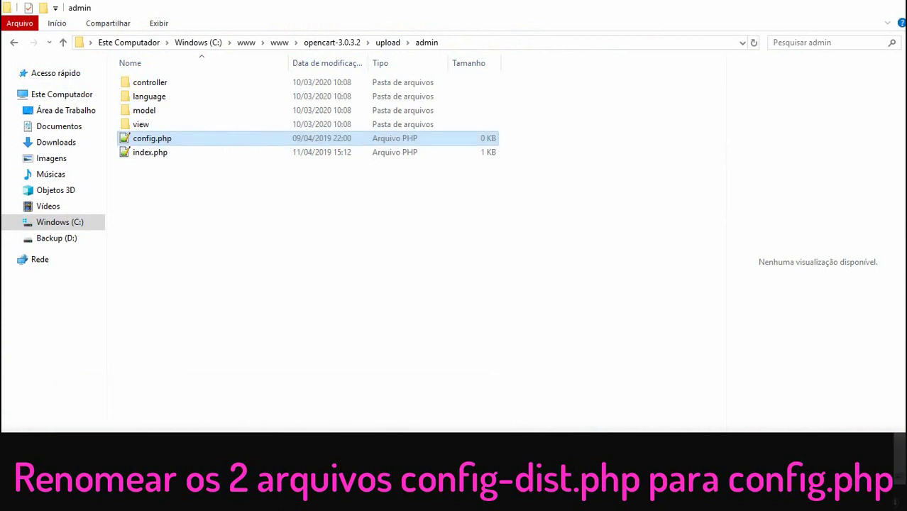
{"action": "left_click", "coordinate": [388, 43]}
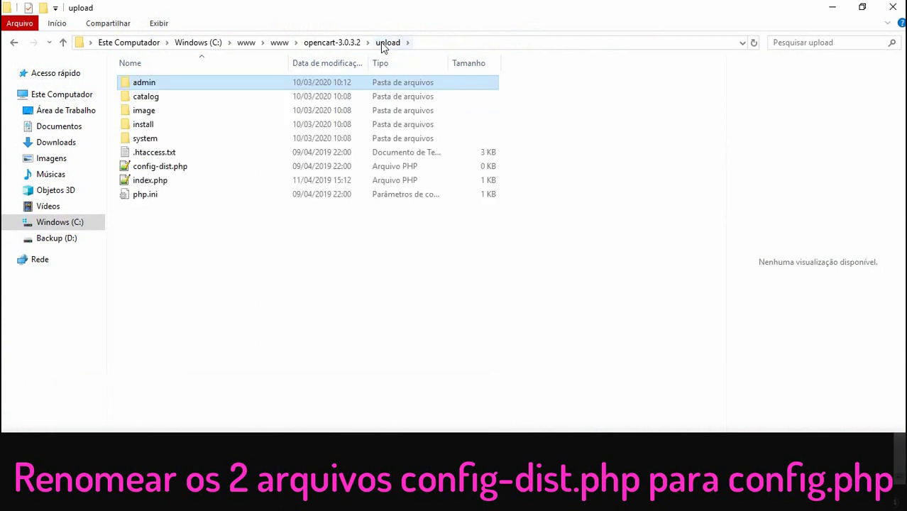
Rename upload/config-dist.php to config.php and switch back to the installer's permissions check
{"action": "left_click", "coordinate": [173, 170]}
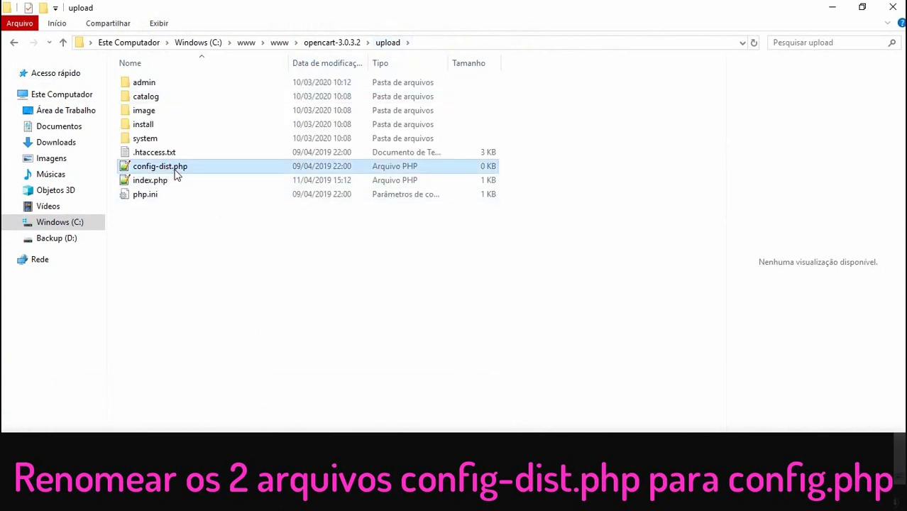
{"action": "left_click", "coordinate": [178, 171]}
{"action": "left_click", "coordinate": [177, 169]}
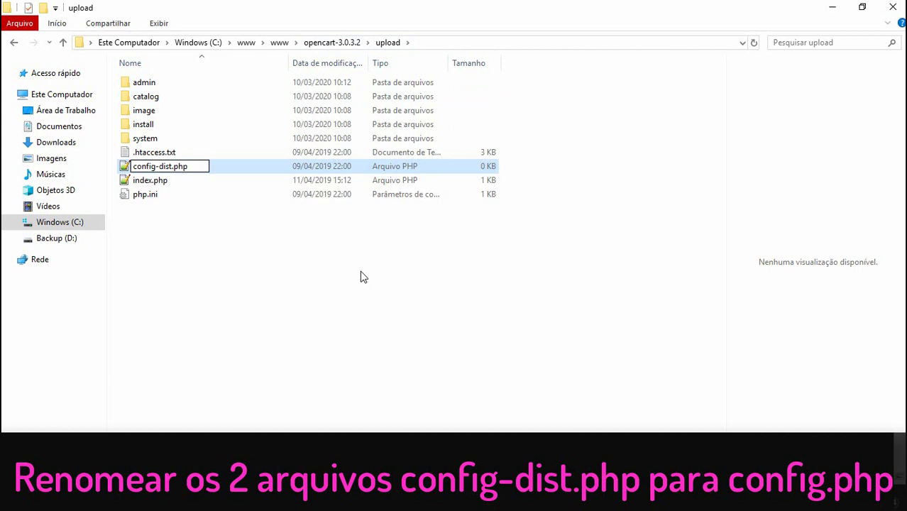
{"action": "key", "text": "BackSpace"}
{"action": "key", "text": "BackSpace"}
{"action": "key", "text": "BackSpace"}
{"action": "key", "text": "BackSpace"}
{"action": "key", "text": "BackSpace"}
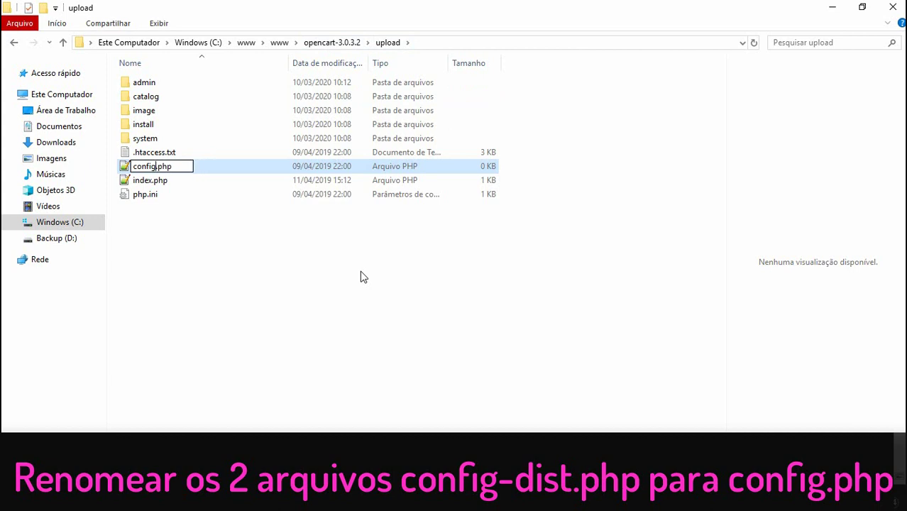
{"action": "key", "text": "Return"}
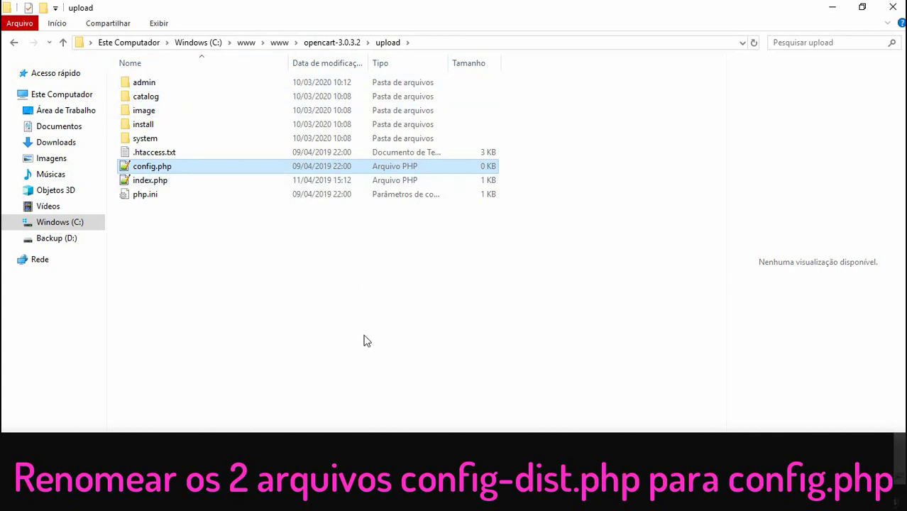
{"action": "key", "text": "alt+Tab"}
{"action": "scroll", "coordinate": [433, 227], "scroll_direction": "up", "scroll_amount": 2}
Continue to step 3 Configuration and enter lojavirtual as the database name
{"action": "scroll", "coordinate": [284, 241], "scroll_direction": "down", "scroll_amount": 2}
{"action": "scroll", "coordinate": [309, 292], "scroll_direction": "down", "scroll_amount": 4}
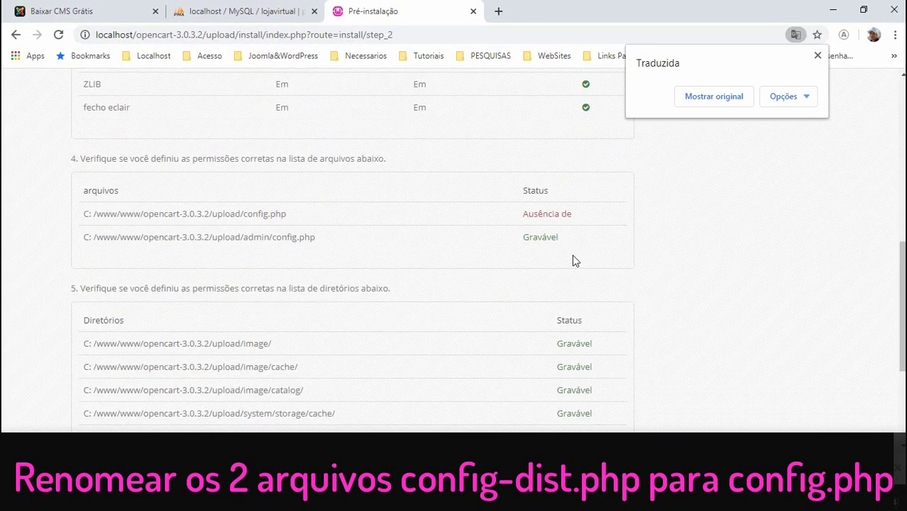
{"action": "left_click", "coordinate": [590, 382]}
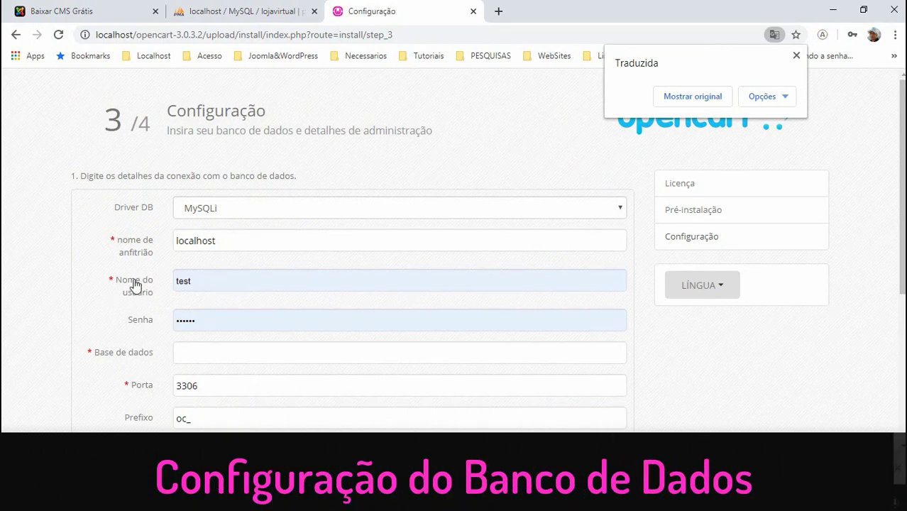
{"action": "scroll", "coordinate": [203, 324], "scroll_direction": "down", "scroll_amount": 1}
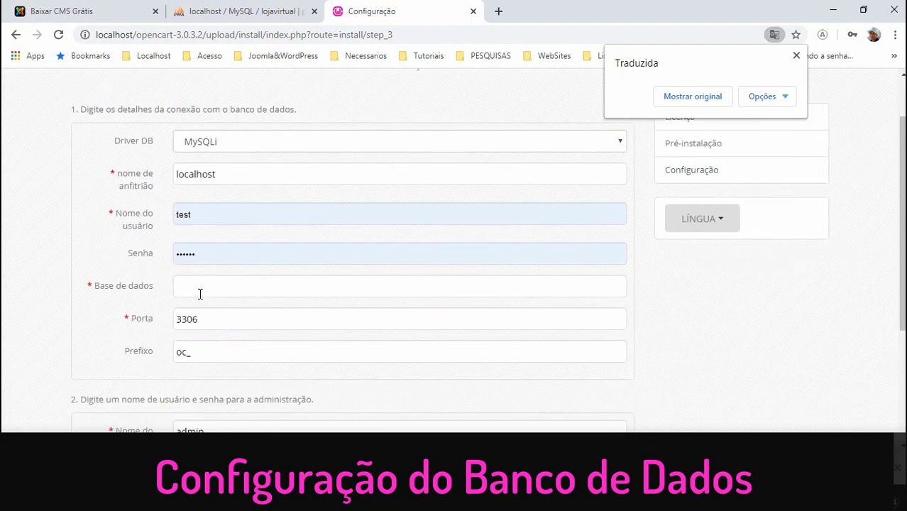
{"action": "left_click", "coordinate": [198, 287]}
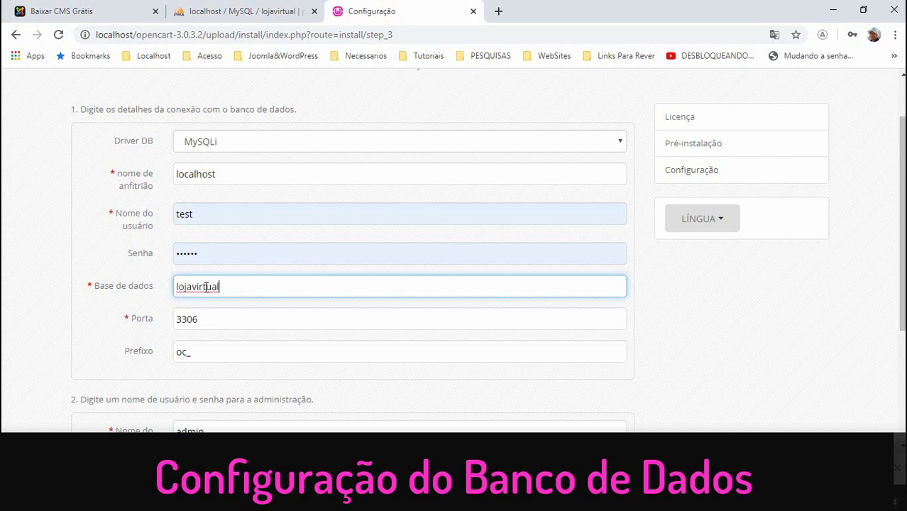
Enter the admin password, choose the saved admin e-mail, and finish the installation
{"action": "scroll", "coordinate": [536, 355], "scroll_direction": "down", "scroll_amount": 3}
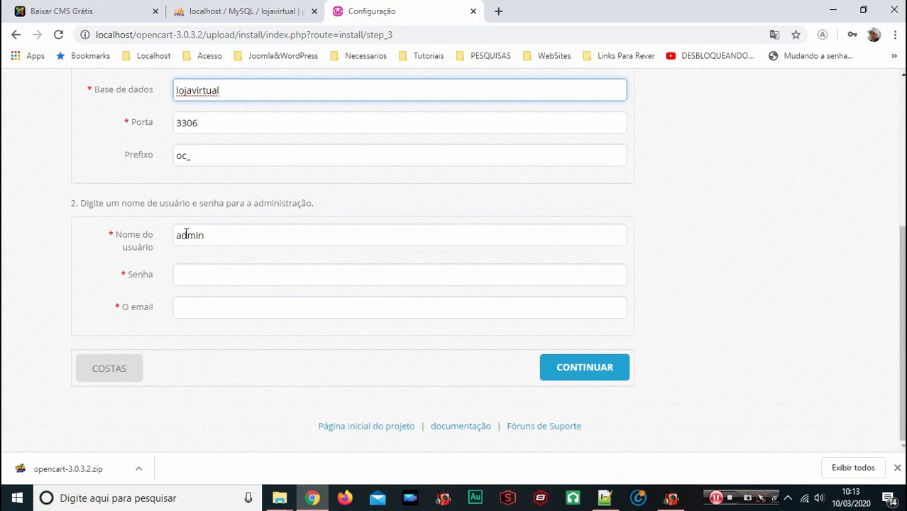
{"action": "left_click", "coordinate": [203, 280]}
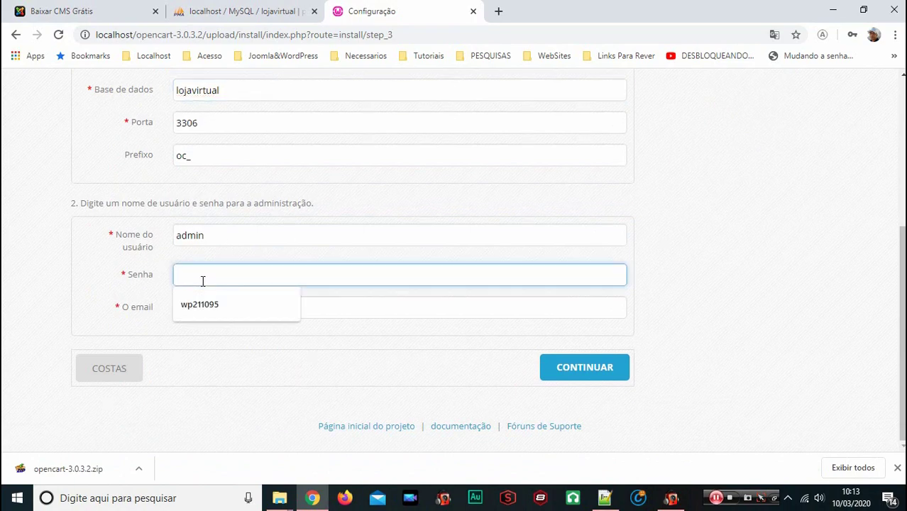
{"action": "type", "text": "123456"}
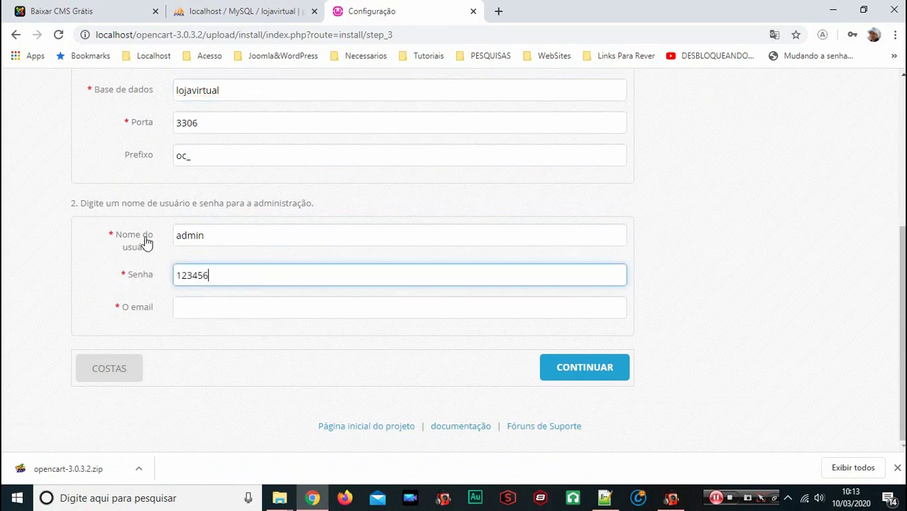
{"action": "left_click", "coordinate": [186, 307]}
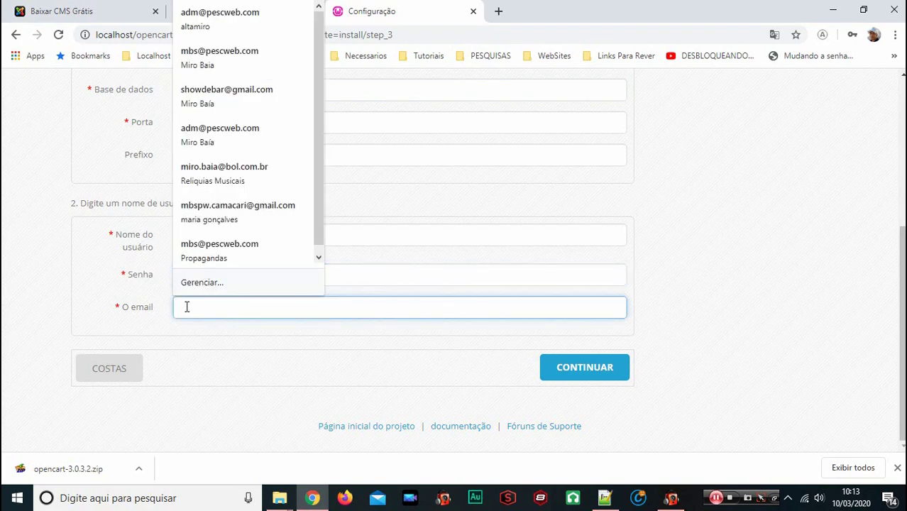
{"action": "left_click", "coordinate": [263, 47]}
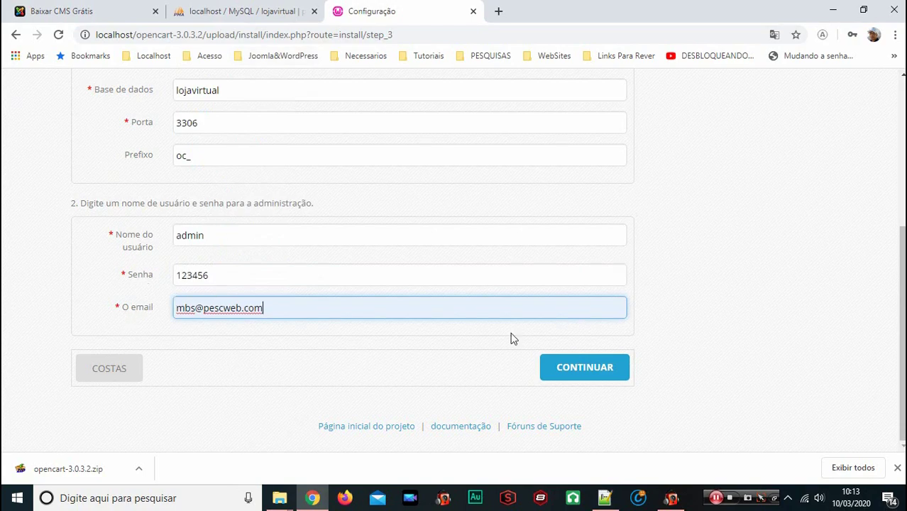
{"action": "left_click", "coordinate": [550, 362]}
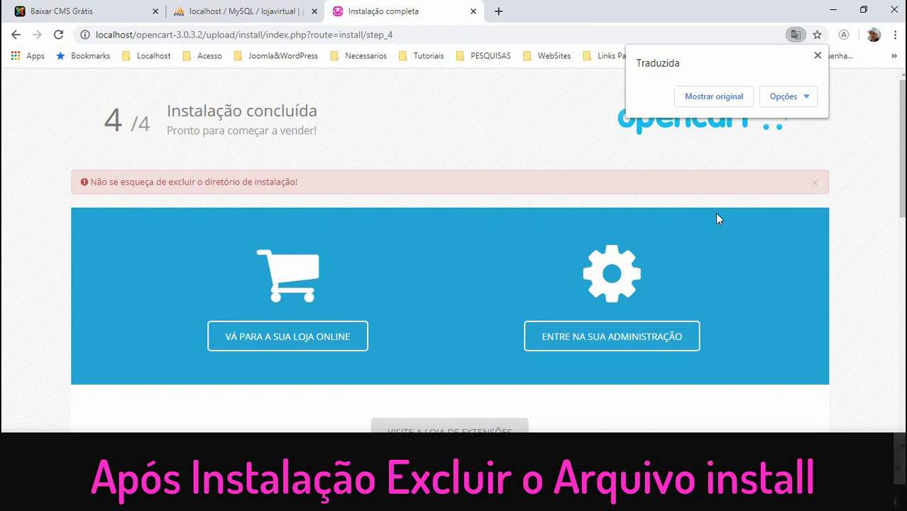
Open the 'VÁ PARA A SUA LOJA ONLINE' storefront link in a new tab and switch to it
{"action": "right_click", "coordinate": [282, 337]}
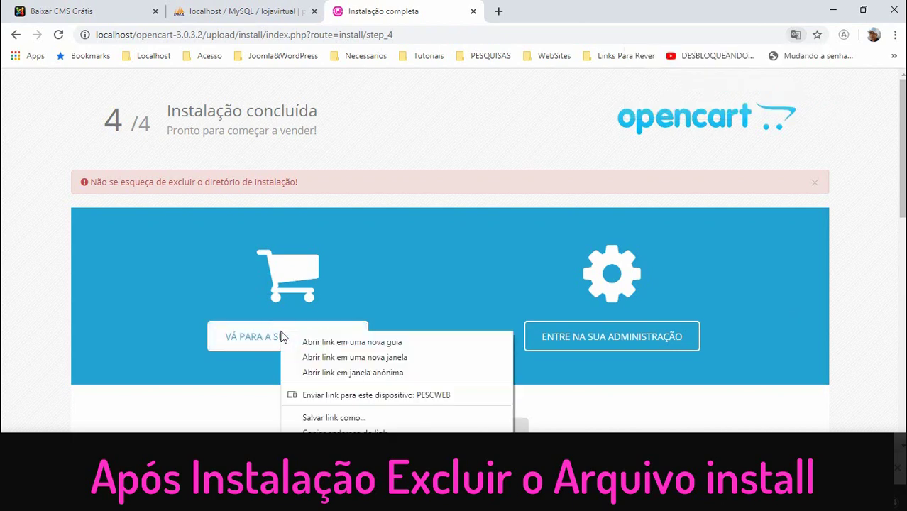
{"action": "left_click", "coordinate": [316, 172]}
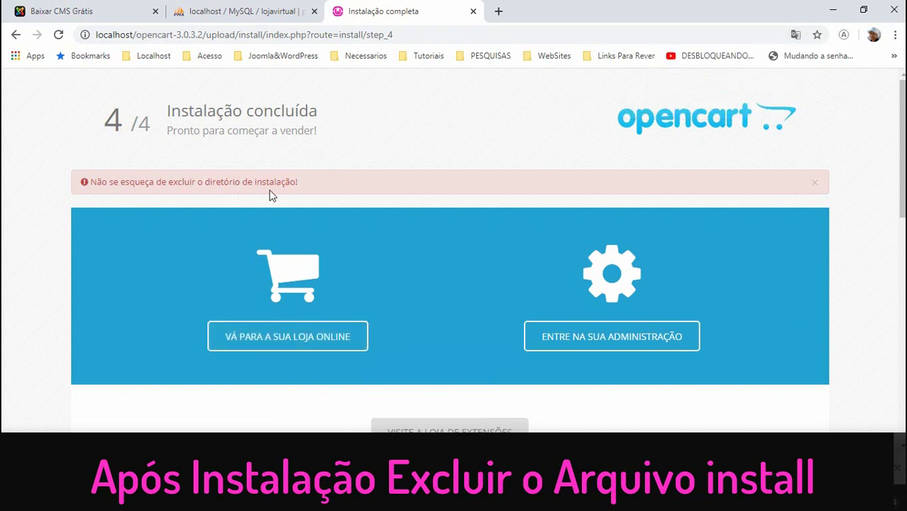
{"action": "right_click", "coordinate": [267, 341]}
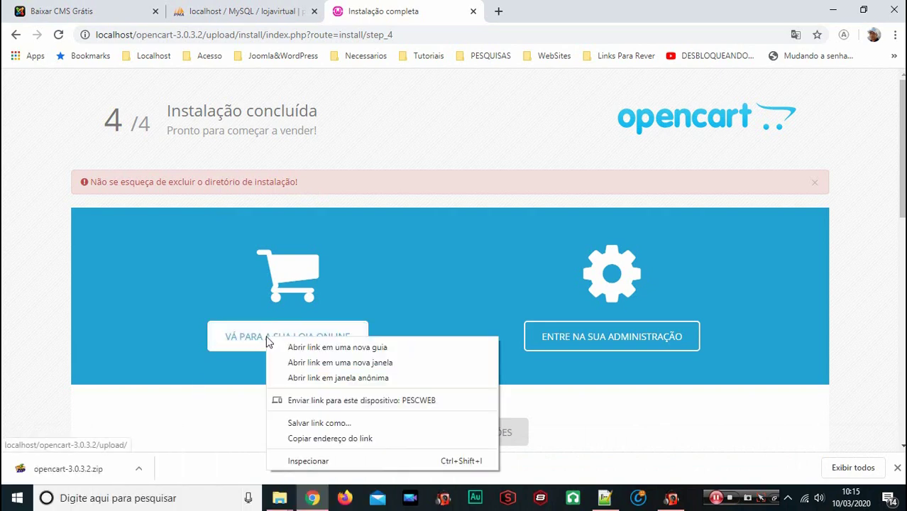
{"action": "left_click", "coordinate": [306, 347]}
{"action": "left_click", "coordinate": [561, 10]}
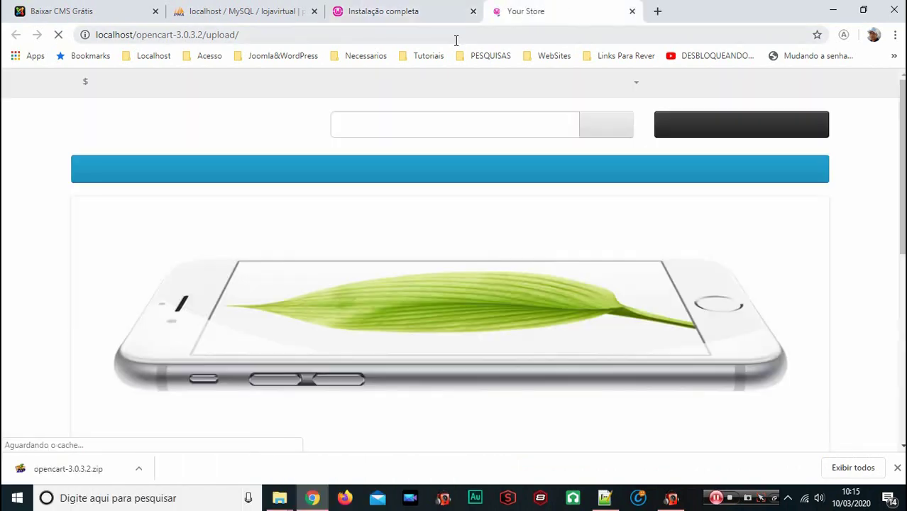
Look over the default store home page, then close its tab
{"action": "scroll", "coordinate": [400, 252], "scroll_direction": "down", "scroll_amount": 10}
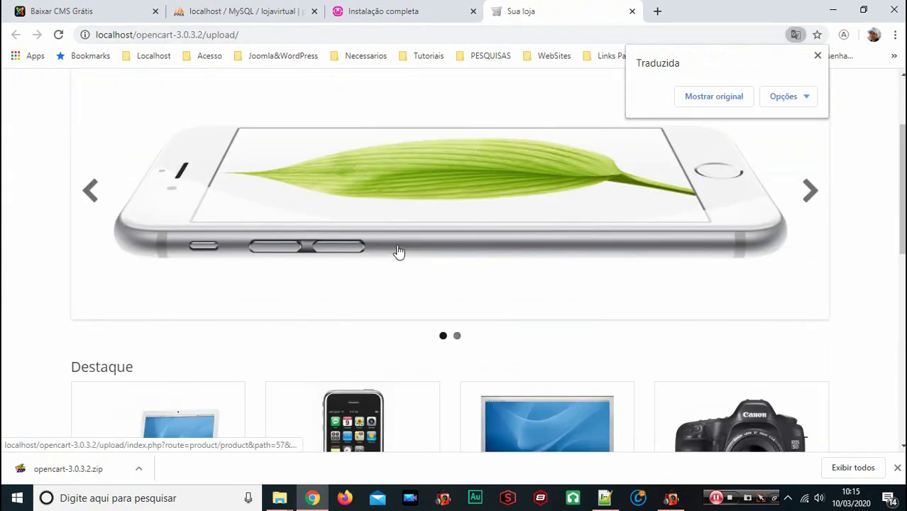
{"action": "scroll", "coordinate": [398, 251], "scroll_direction": "up", "scroll_amount": 10}
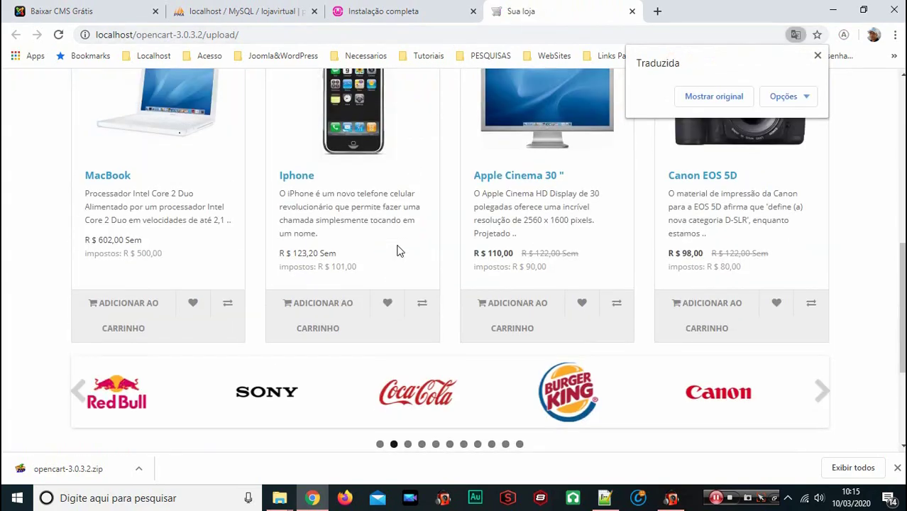
{"action": "left_click", "coordinate": [632, 12]}
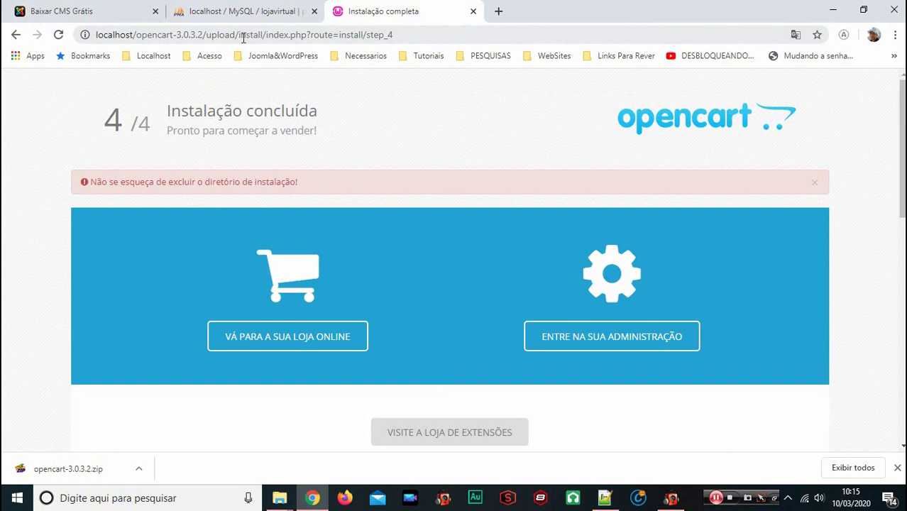
{"action": "left_click", "coordinate": [289, 496]}
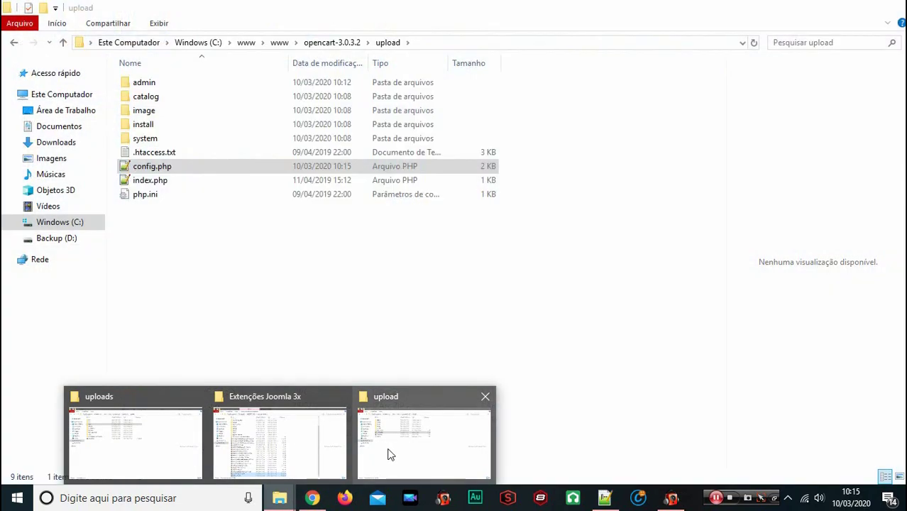
Rename the install folder inside upload to pppppinstall by prefixing it with ppppp
{"action": "left_click", "coordinate": [389, 451]}
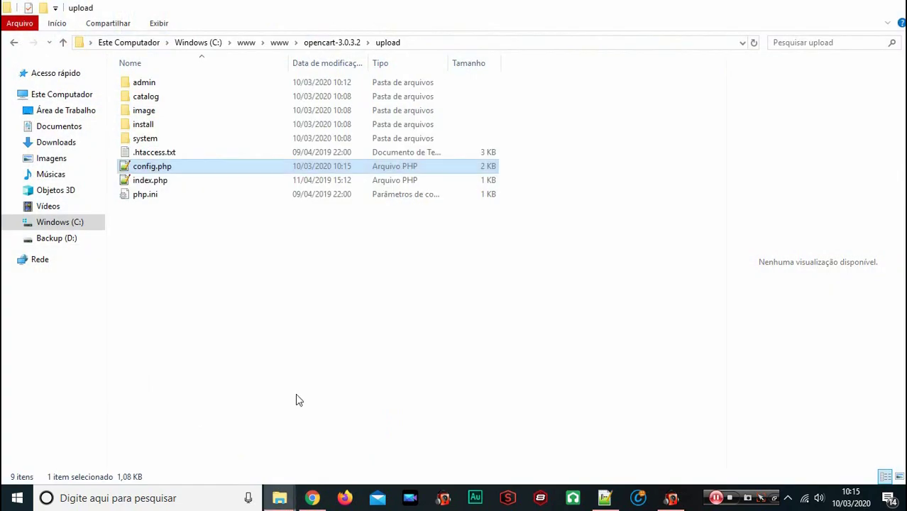
{"action": "left_click", "coordinate": [167, 124]}
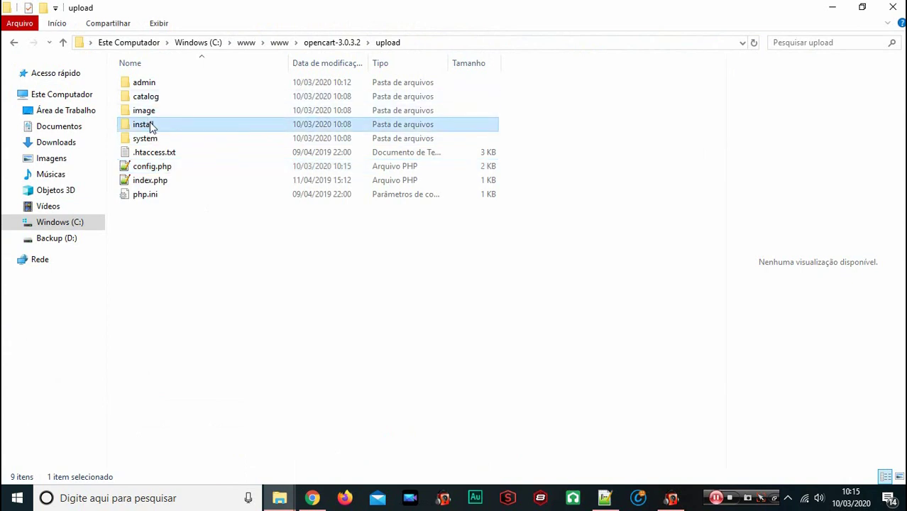
{"action": "left_click", "coordinate": [148, 127]}
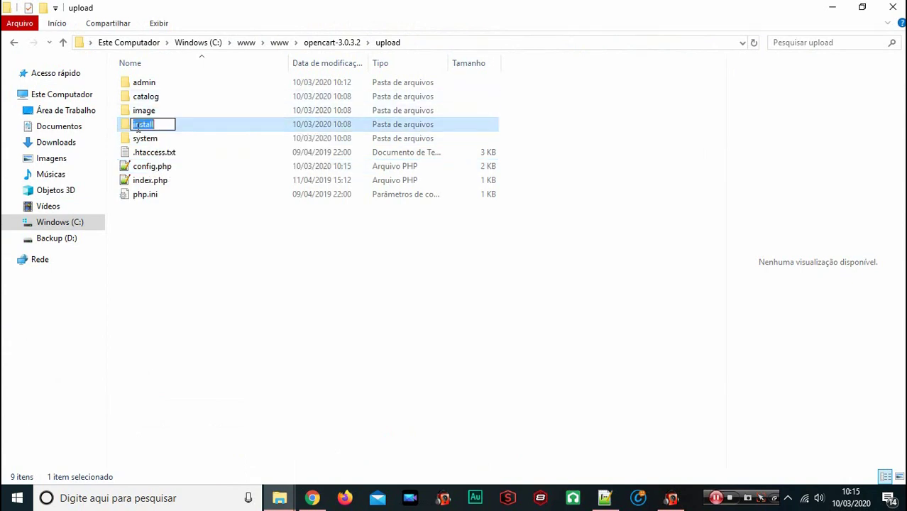
{"action": "left_click", "coordinate": [151, 122]}
{"action": "type", "text": "ppppp"}
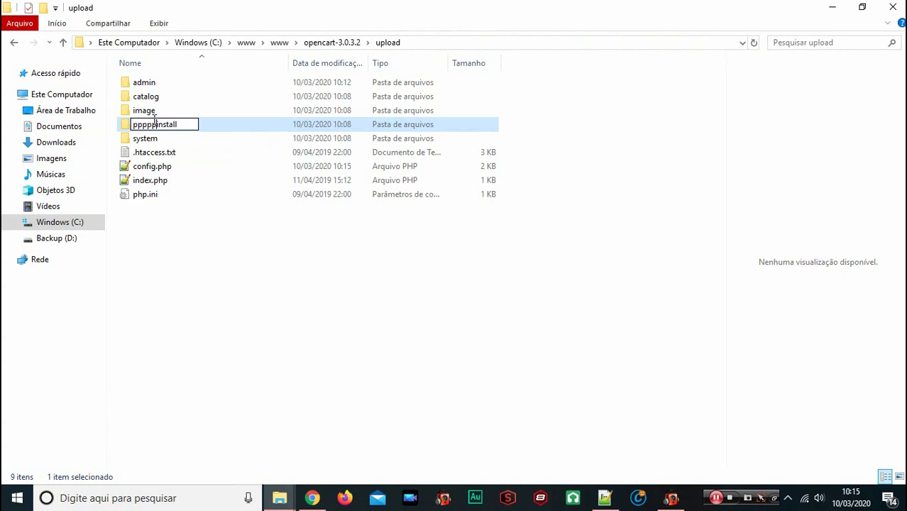
{"action": "key", "text": "Return"}
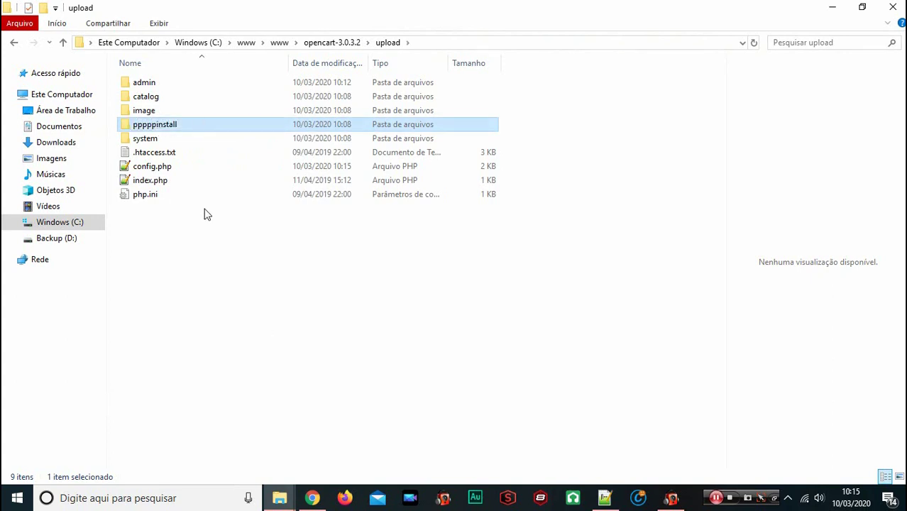
Return to the installation-complete page and go to the administration login page
{"action": "left_click", "coordinate": [314, 498]}
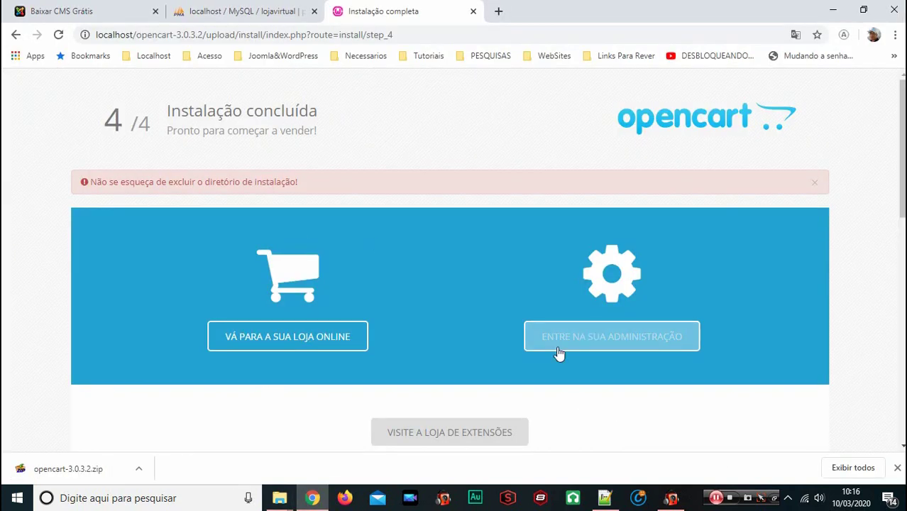
{"action": "scroll", "coordinate": [518, 365], "scroll_direction": "down", "scroll_amount": 2}
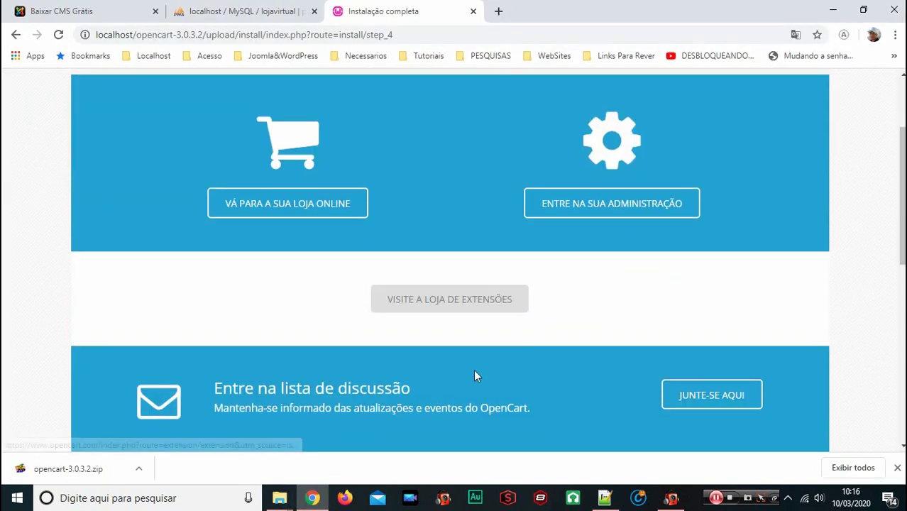
{"action": "scroll", "coordinate": [525, 365], "scroll_direction": "down", "scroll_amount": 3}
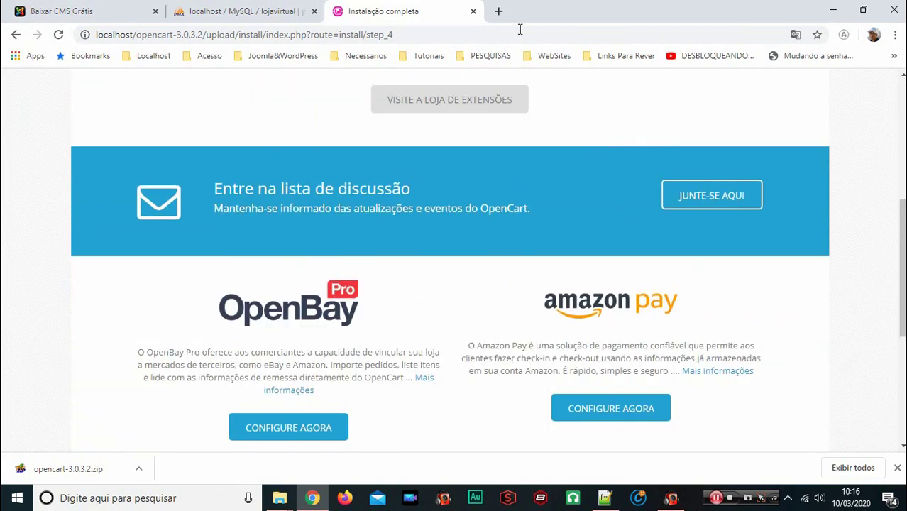
{"action": "scroll", "coordinate": [353, 331], "scroll_direction": "down", "scroll_amount": 4}
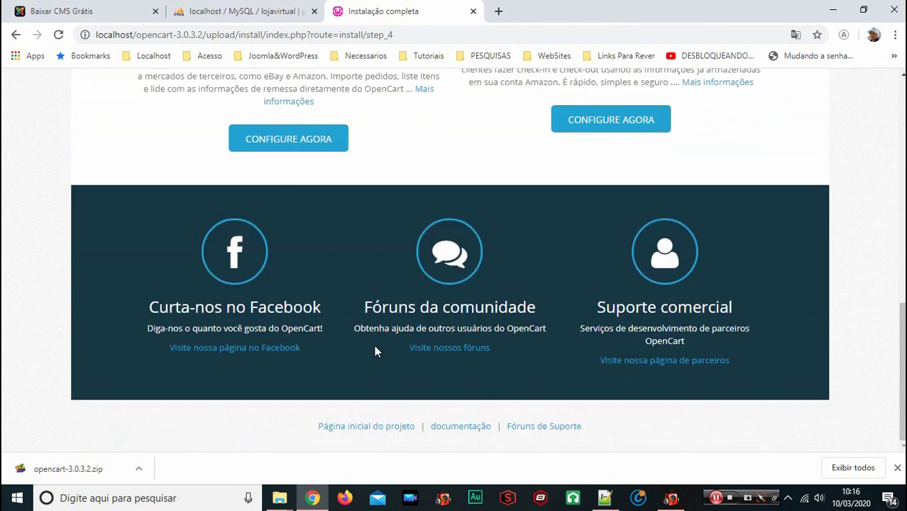
{"action": "scroll", "coordinate": [374, 345], "scroll_direction": "up", "scroll_amount": 3}
{"action": "scroll", "coordinate": [365, 383], "scroll_direction": "up", "scroll_amount": 10}
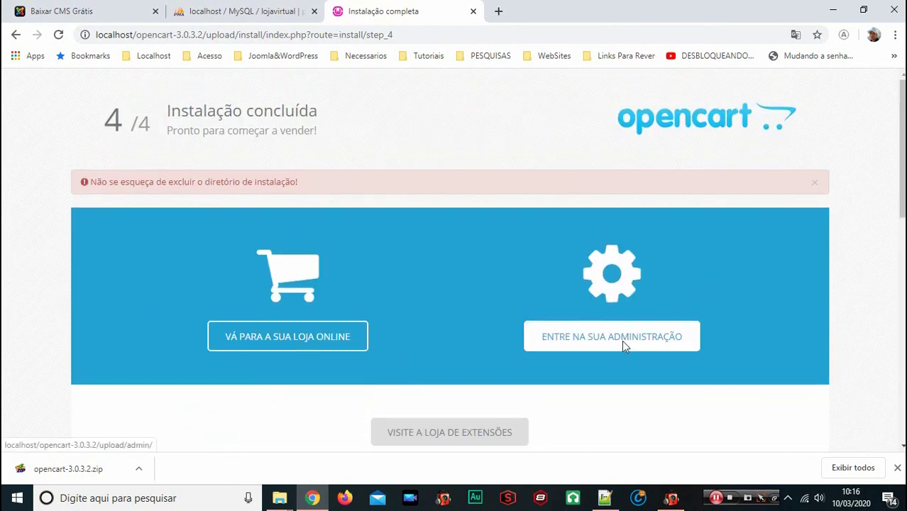
{"action": "left_click", "coordinate": [622, 341]}
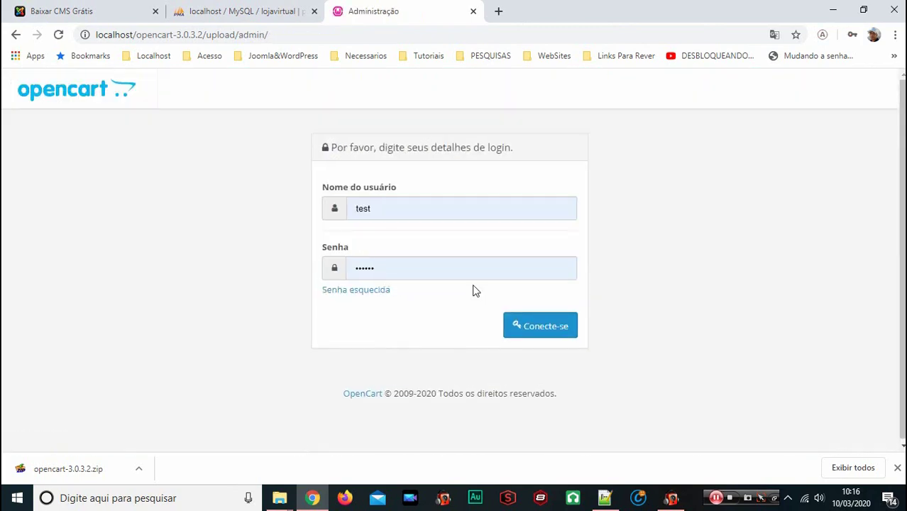
Sign in with the saved administrator username and password
{"action": "left_click", "coordinate": [378, 212]}
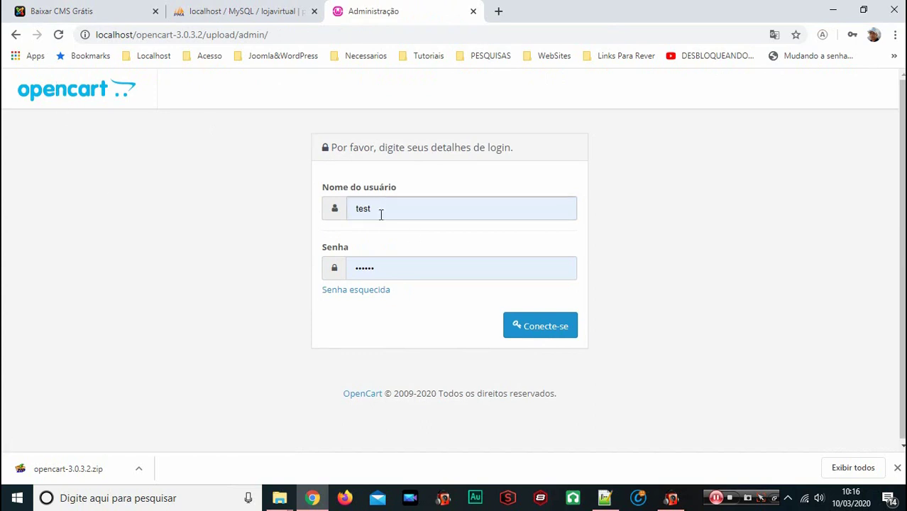
{"action": "left_click_drag", "start_coordinate": [378, 213], "coordinate": [349, 210]}
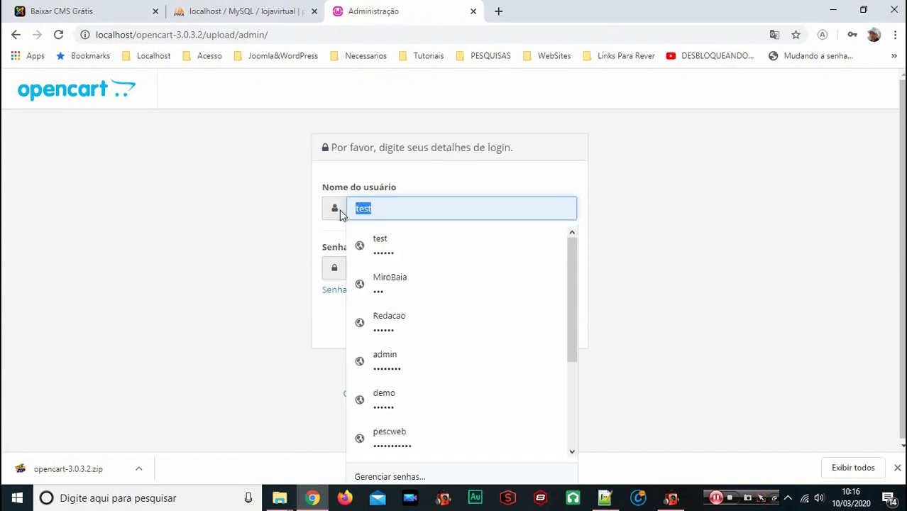
{"action": "type", "text": "admin"}
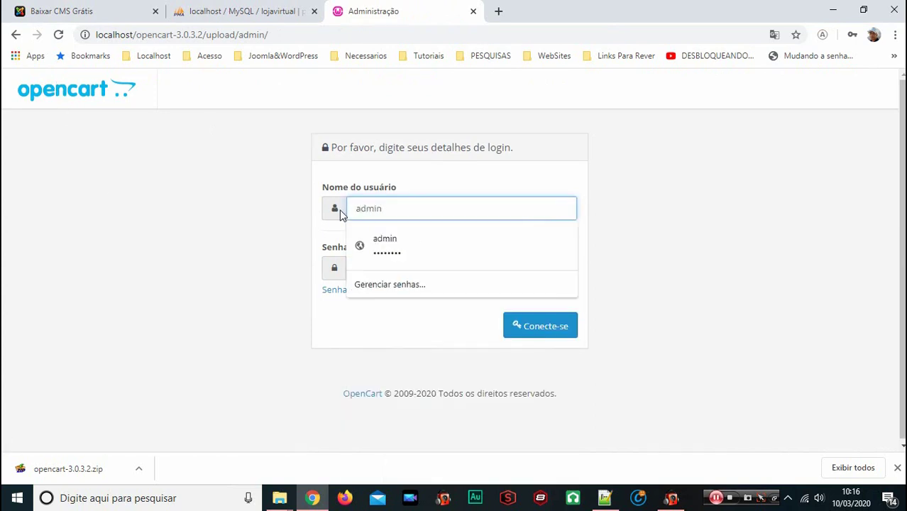
{"action": "left_click", "coordinate": [376, 238]}
{"action": "left_click_drag", "start_coordinate": [399, 267], "coordinate": [336, 268]}
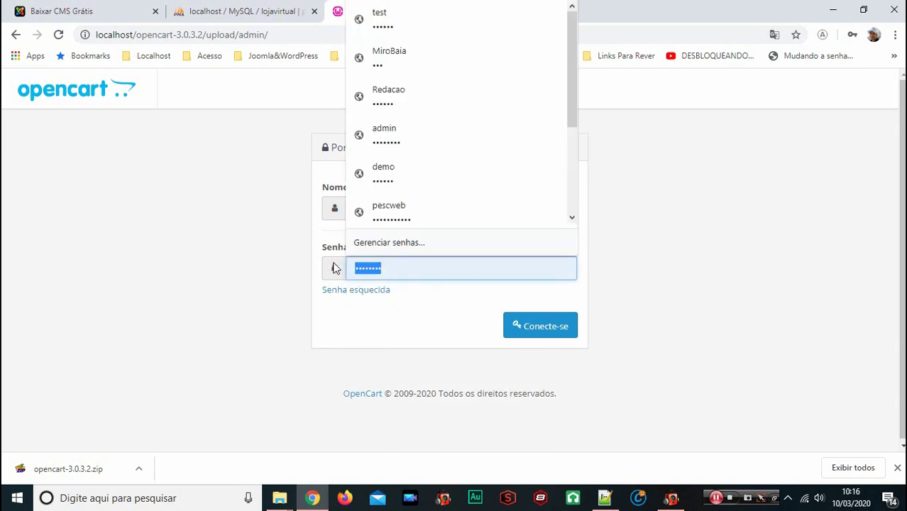
{"action": "type", "text": "1"}
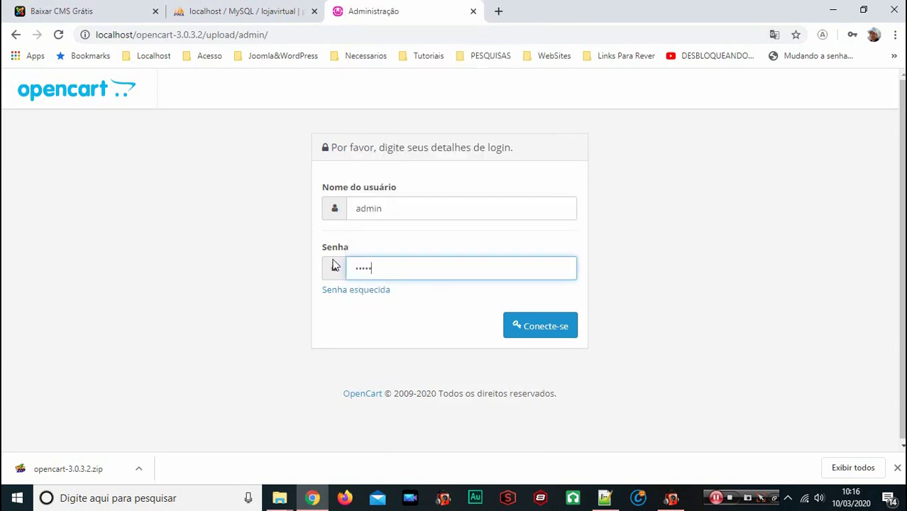
{"action": "left_click", "coordinate": [547, 334]}
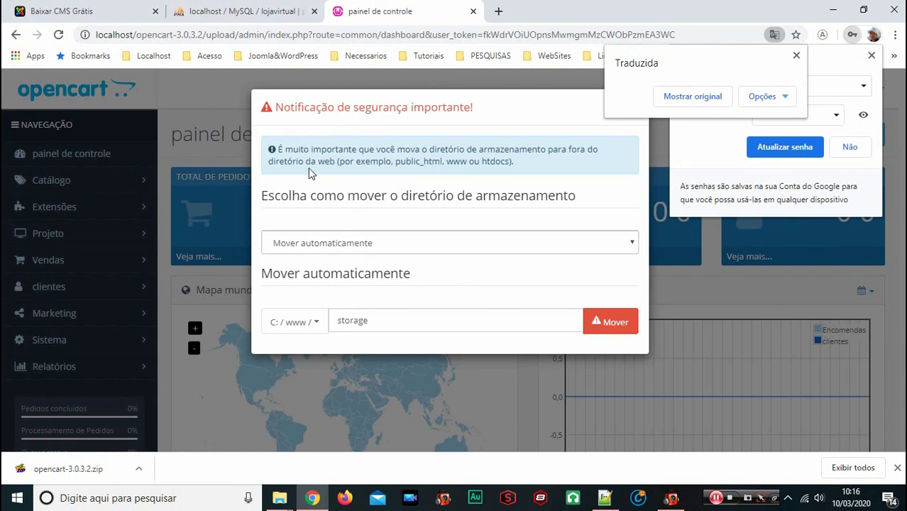
Keep the 'Mover automaticamente' storage option and close the security notice
{"action": "left_click", "coordinate": [400, 243]}
{"action": "left_click", "coordinate": [400, 245]}
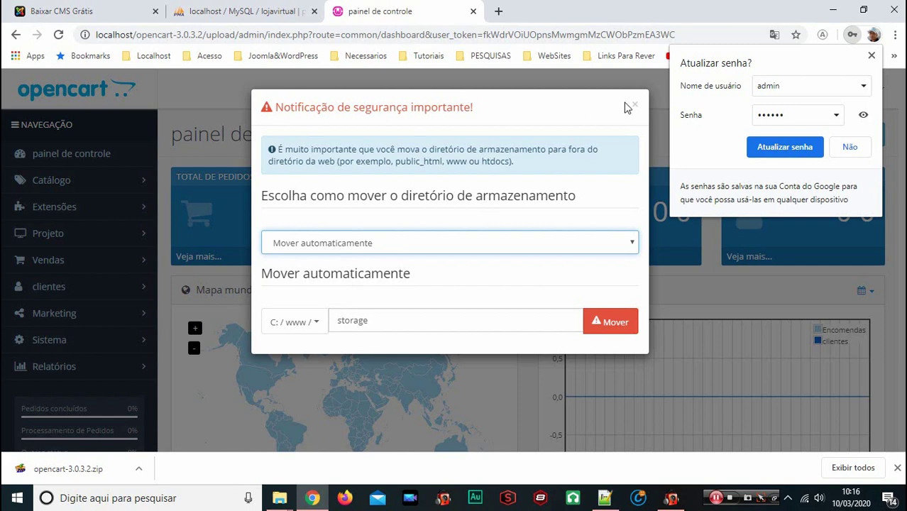
{"action": "left_click", "coordinate": [635, 108]}
Dismiss Chrome's password update prompt and open the logged-in user's menu
{"action": "left_click", "coordinate": [871, 55]}
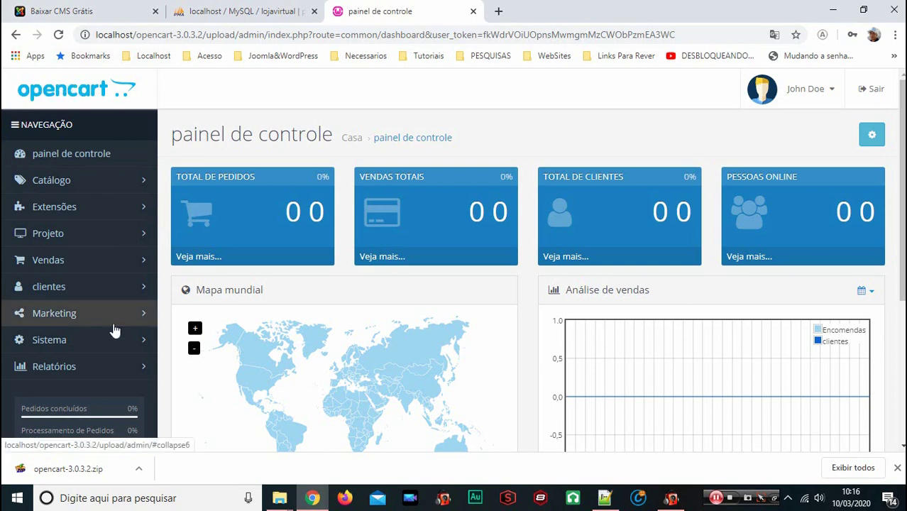
{"action": "scroll", "coordinate": [73, 320], "scroll_direction": "down", "scroll_amount": 3}
{"action": "scroll", "coordinate": [71, 319], "scroll_direction": "up", "scroll_amount": 3}
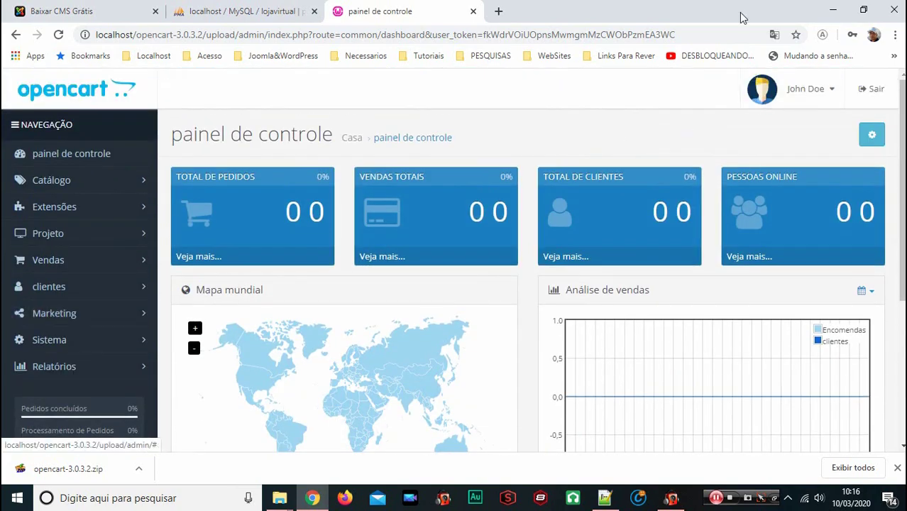
{"action": "left_click", "coordinate": [830, 95]}
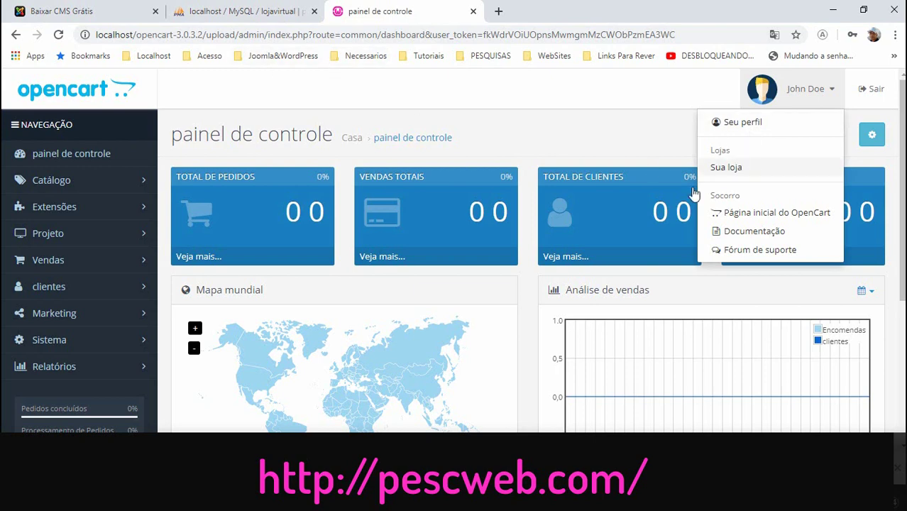
Open the Sua loja storefront in a new tab and check its Moeda currency list
{"action": "left_click", "coordinate": [726, 167]}
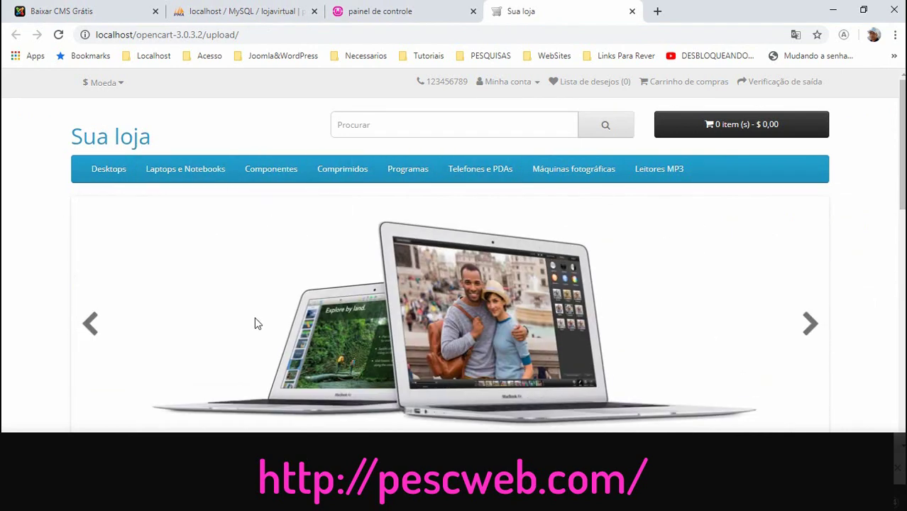
{"action": "scroll", "coordinate": [254, 317], "scroll_direction": "down", "scroll_amount": 10}
{"action": "scroll", "coordinate": [259, 355], "scroll_direction": "up", "scroll_amount": 1}
{"action": "scroll", "coordinate": [259, 362], "scroll_direction": "up", "scroll_amount": 9}
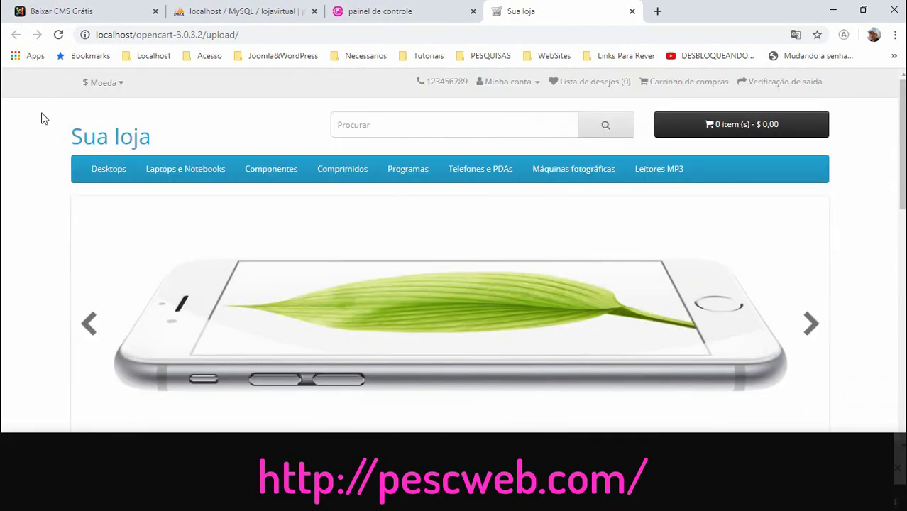
{"action": "left_click", "coordinate": [116, 85]}
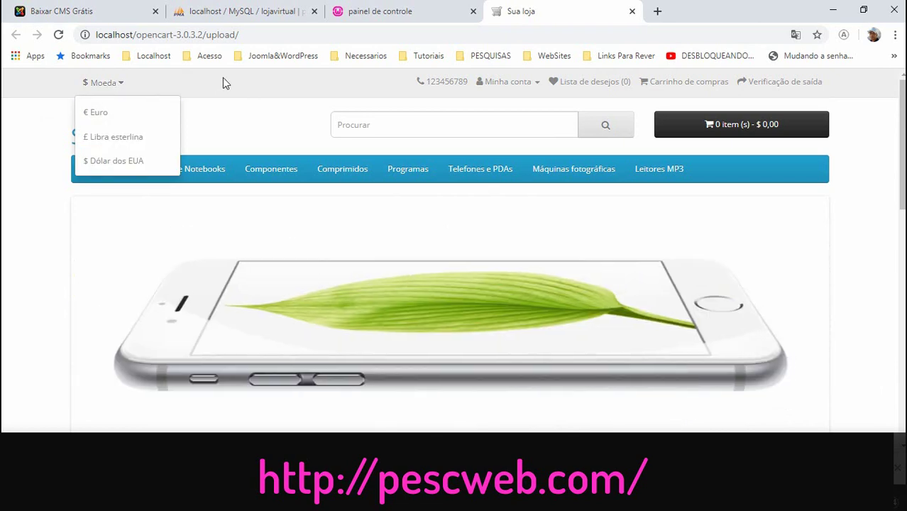
{"action": "left_click", "coordinate": [221, 85]}
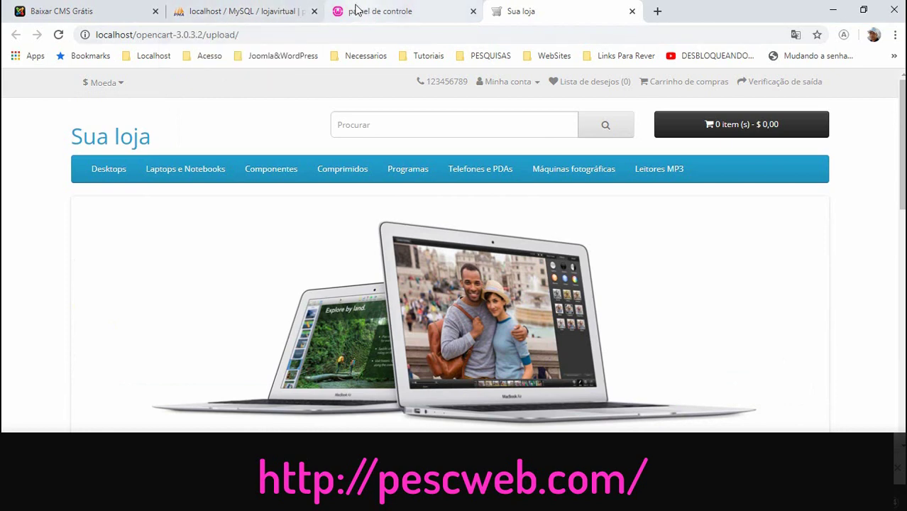
Return briefly to the admin dashboard tab, then switch to the PescWeb 'Baixar CMS Grátis' tab
{"action": "left_click", "coordinate": [395, 10]}
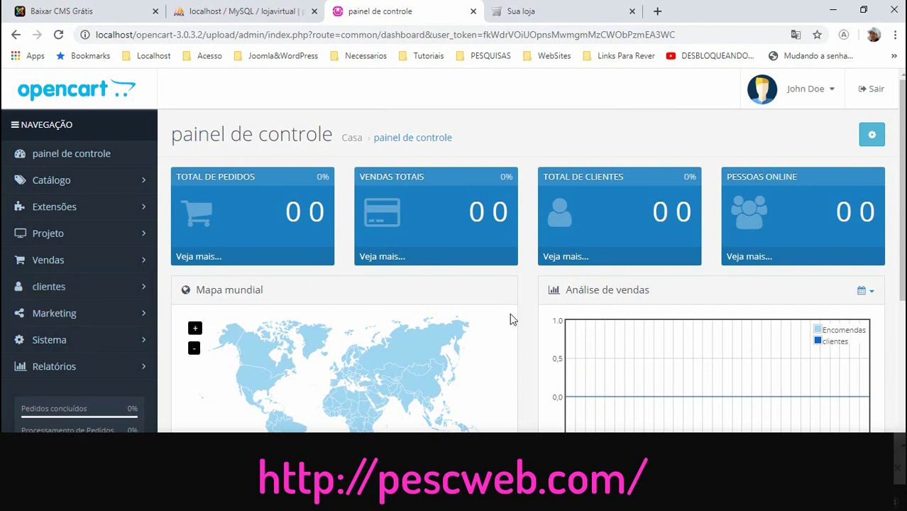
{"action": "left_click", "coordinate": [74, 13]}
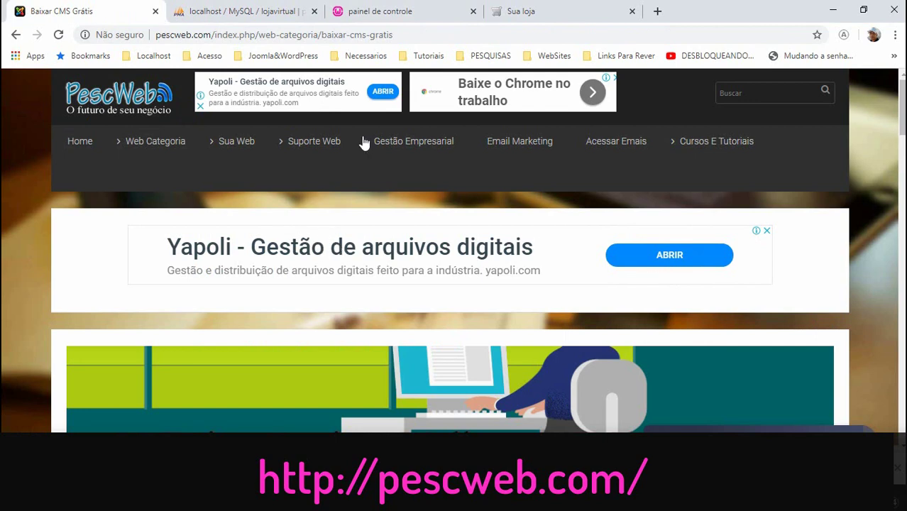
{"action": "scroll", "coordinate": [354, 283], "scroll_direction": "down", "scroll_amount": 3}
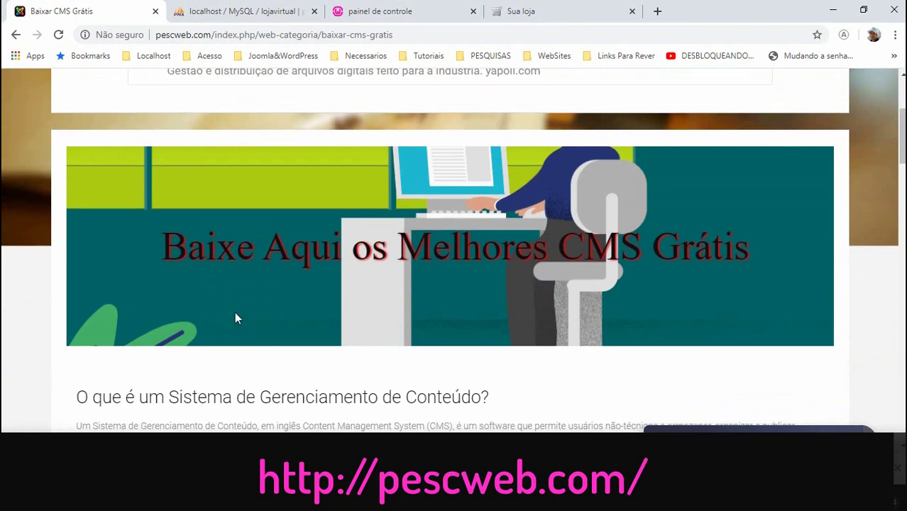
{"action": "scroll", "coordinate": [235, 318], "scroll_direction": "up", "scroll_amount": 3}
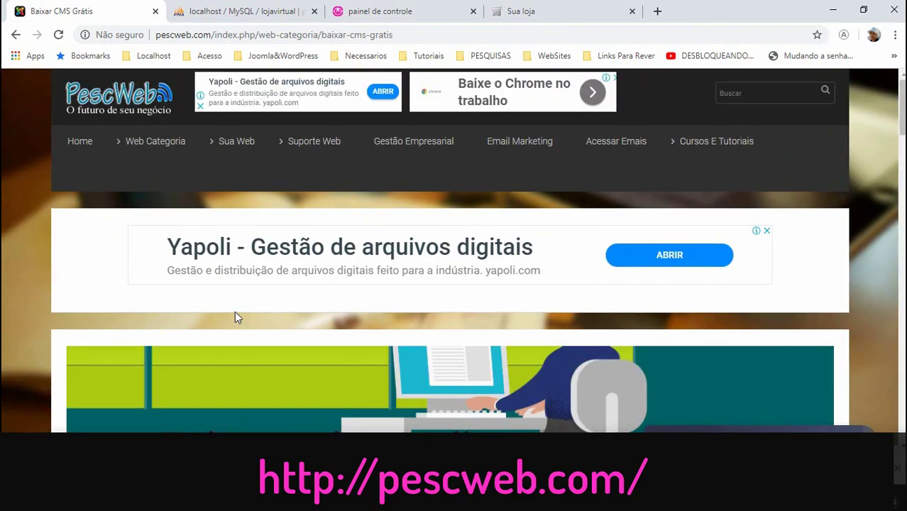